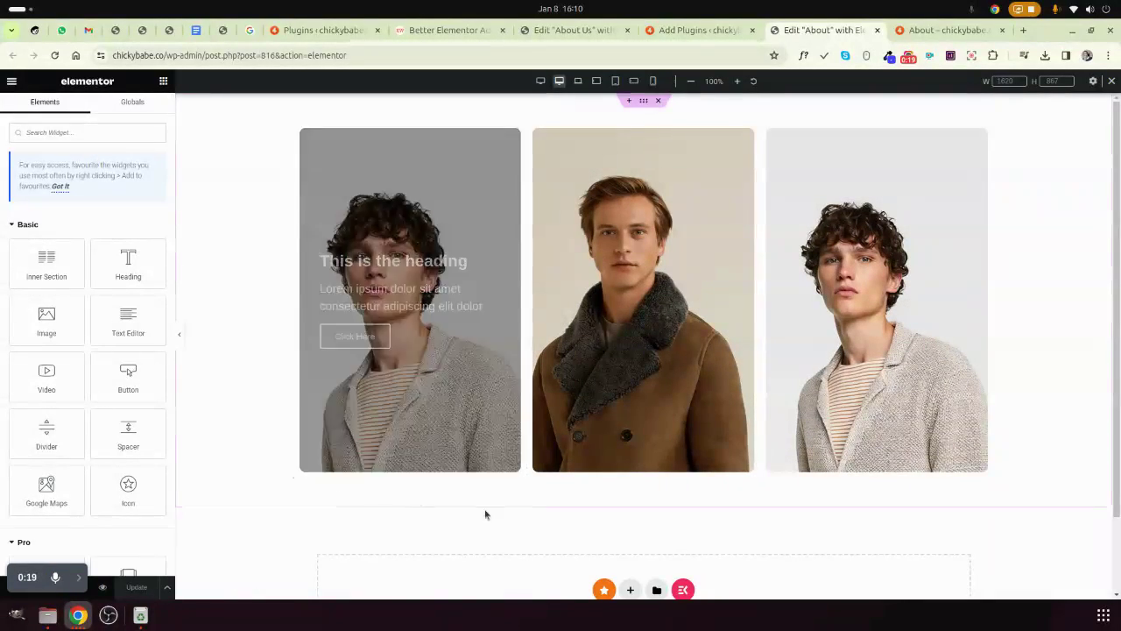
Add a single-column section below the image cards and place a Call to Action widget in it
{"action": "scroll", "coordinate": [601, 556], "scroll_direction": "down", "scroll_amount": 1}
{"action": "left_click", "coordinate": [630, 521]}
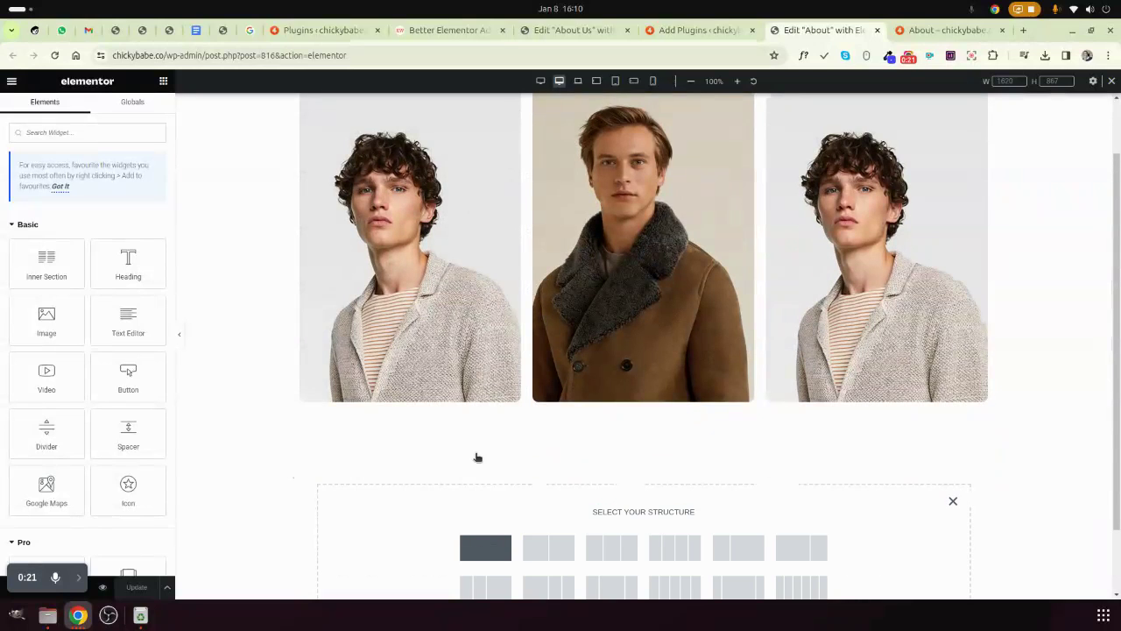
{"action": "left_click", "coordinate": [486, 546]}
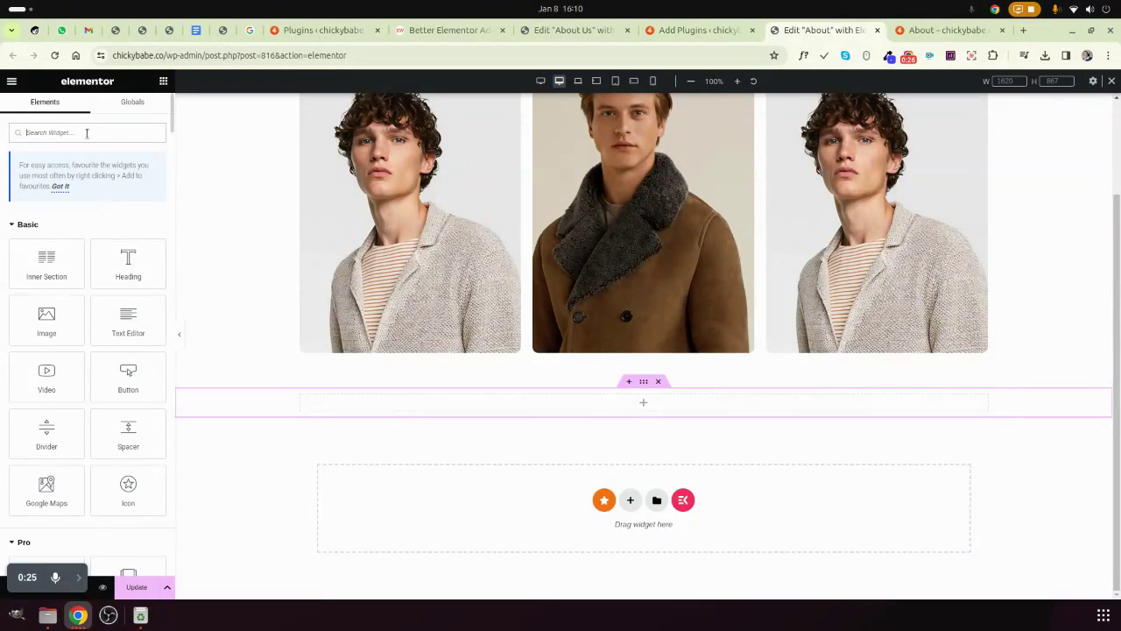
{"action": "type", "text": "call"}
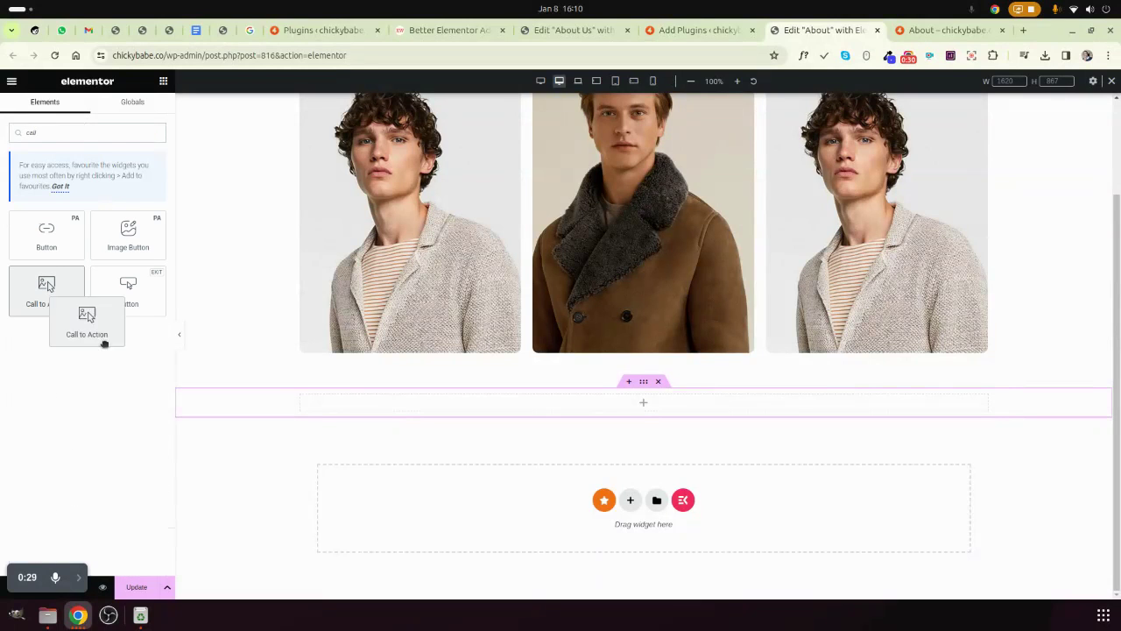
{"action": "left_click_drag", "start_coordinate": [103, 344], "coordinate": [411, 405]}
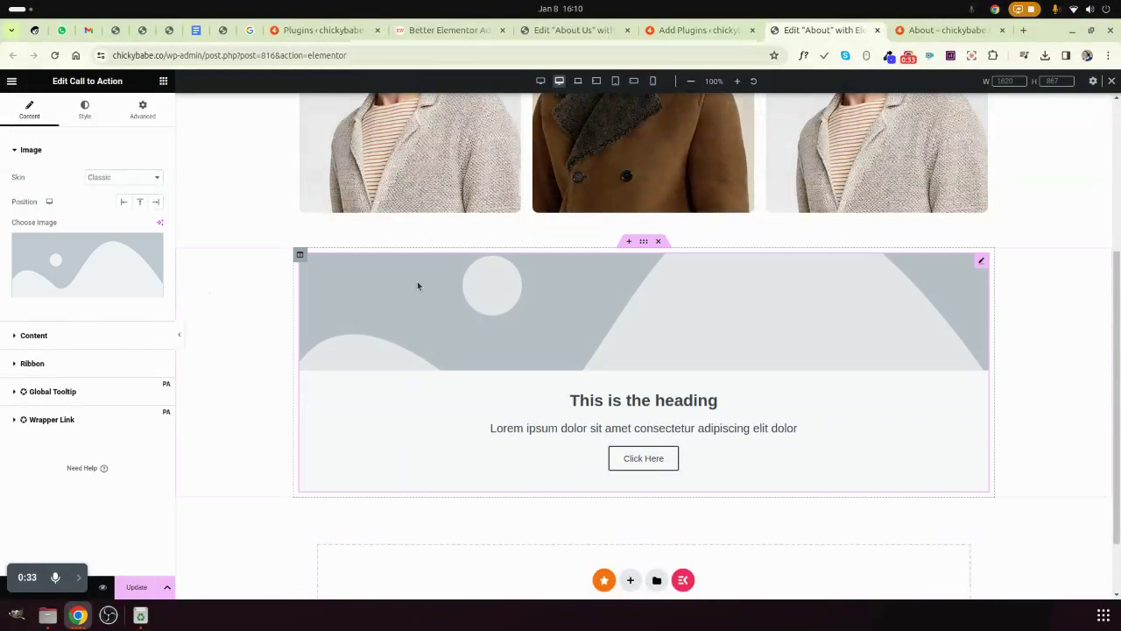
Set the Call to Action's skin to Cover and use team-03.jpg from the media library as its image
{"action": "left_click", "coordinate": [91, 178]}
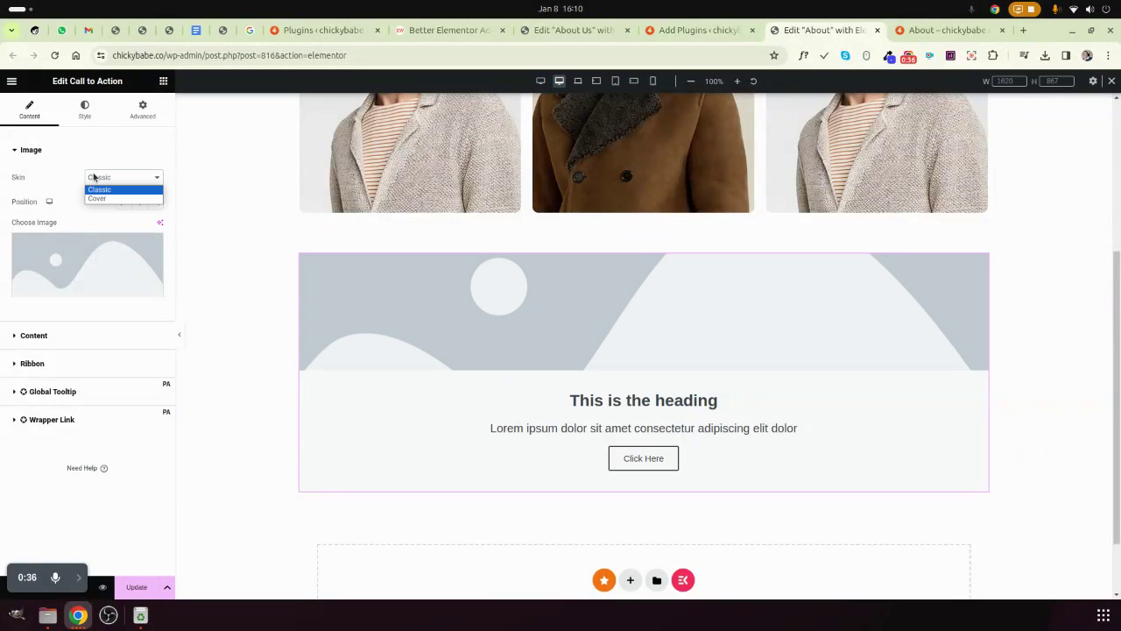
{"action": "left_click", "coordinate": [99, 199]}
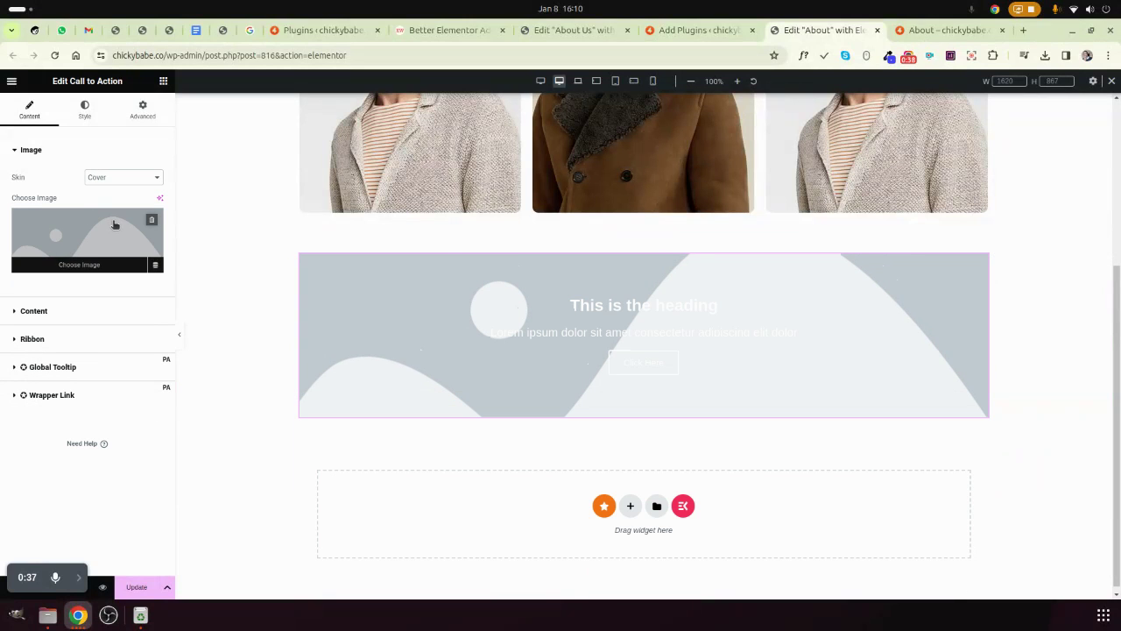
{"action": "left_click", "coordinate": [91, 252]}
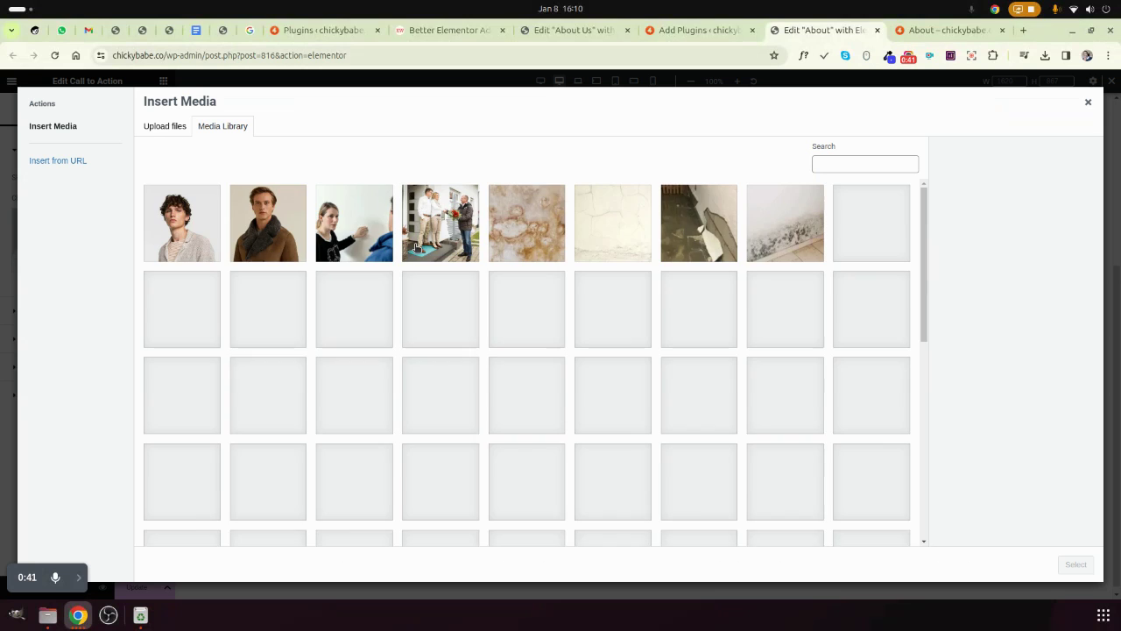
{"action": "left_click", "coordinate": [267, 226]}
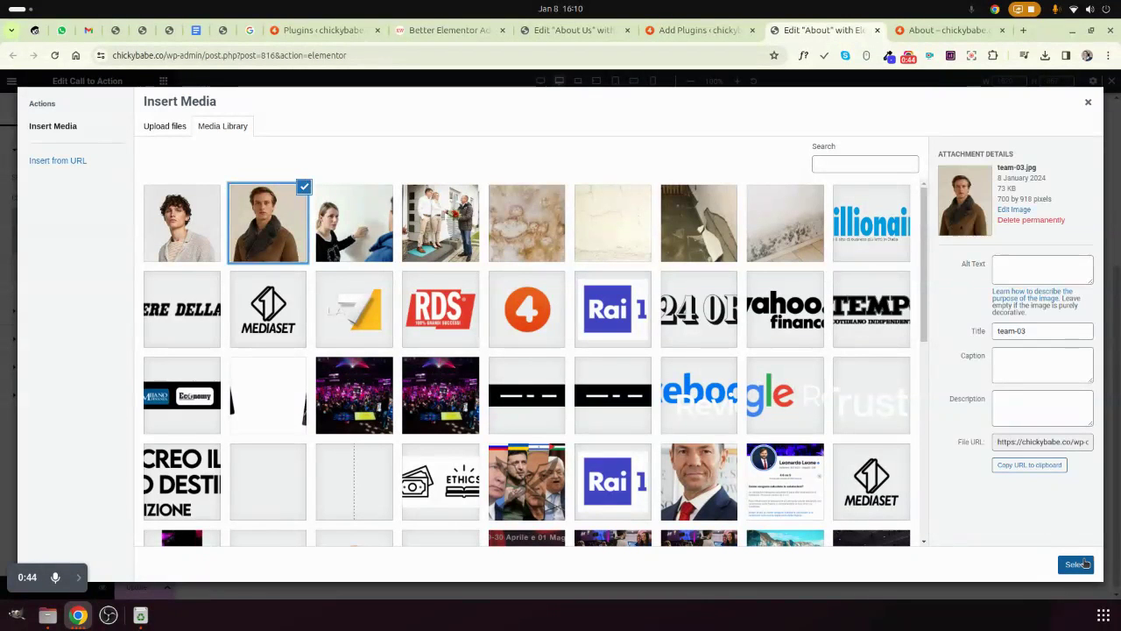
{"action": "left_click", "coordinate": [1078, 564]}
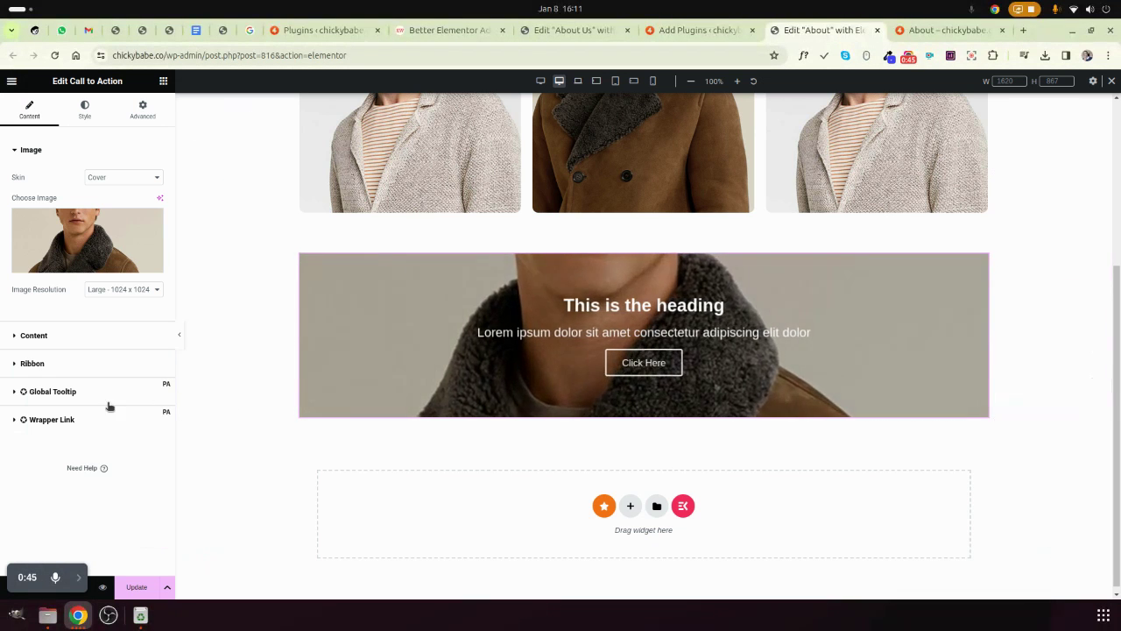
Duplicate the Call to Action column twice to make a row of three cards
{"action": "right_click", "coordinate": [303, 258]}
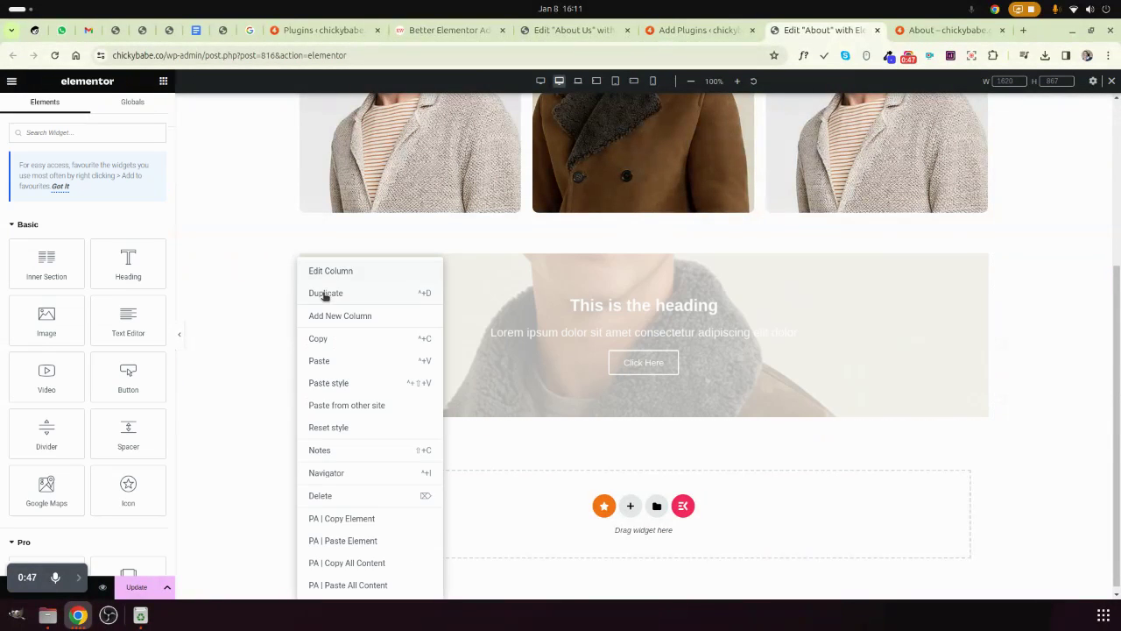
{"action": "left_click", "coordinate": [323, 293]}
{"action": "right_click", "coordinate": [299, 257]}
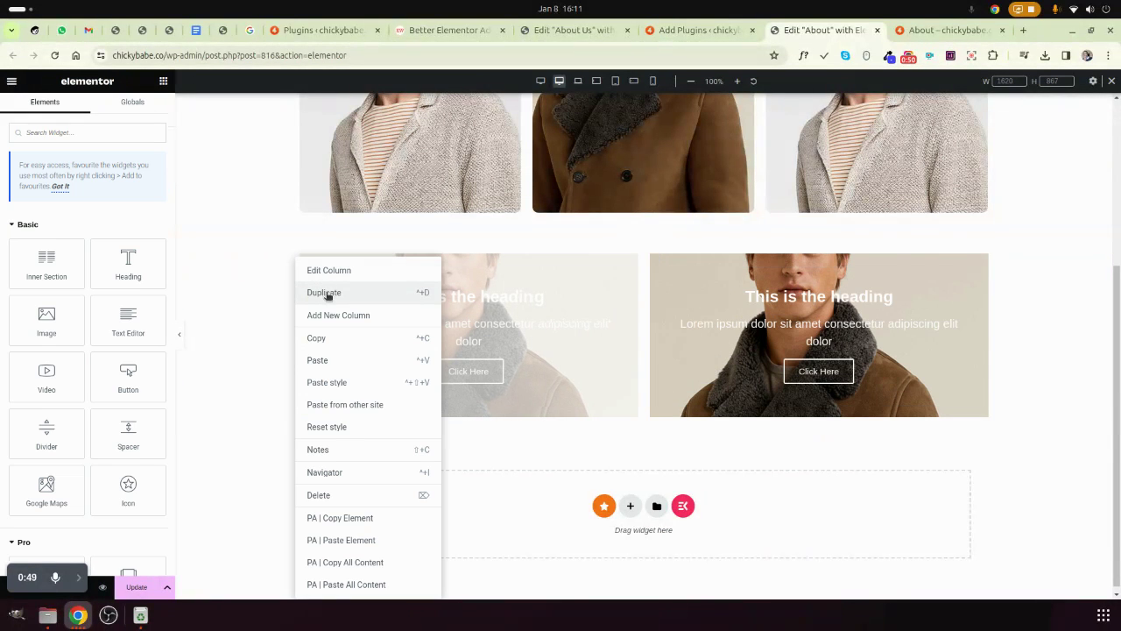
{"action": "left_click", "coordinate": [325, 293]}
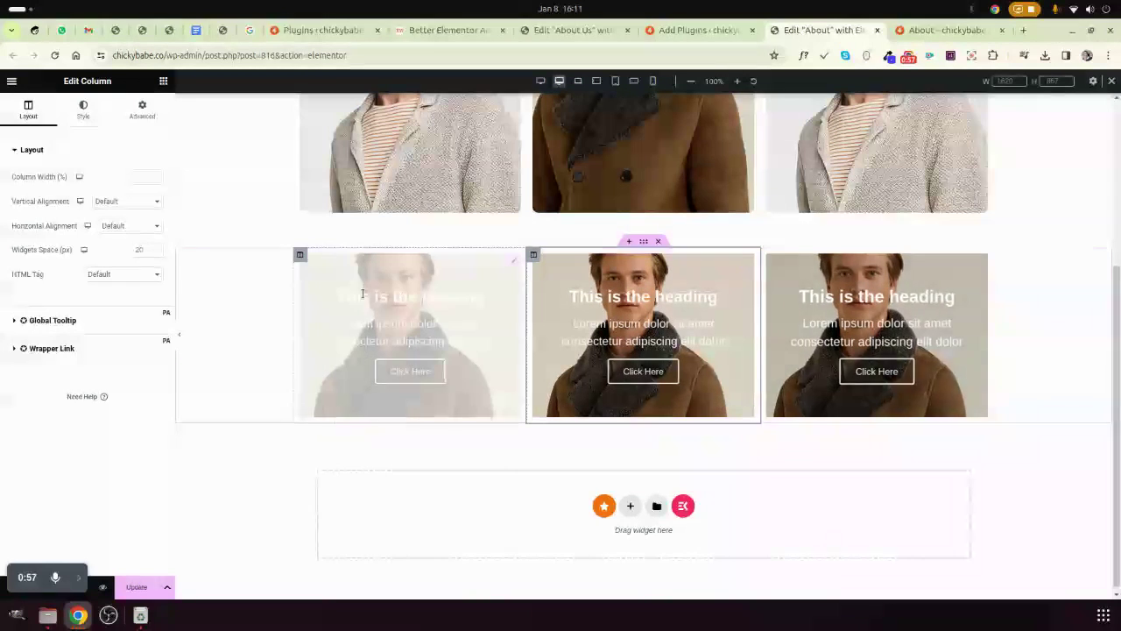
Set the box height of the first card in the new row to 519 px
{"action": "left_click", "coordinate": [315, 268]}
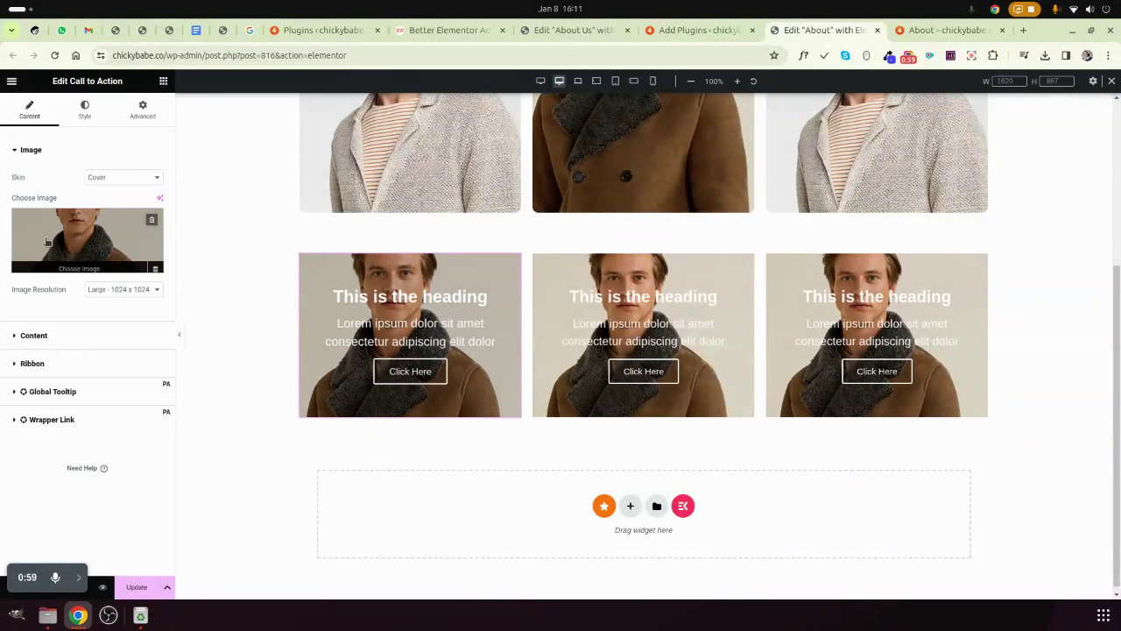
{"action": "left_click", "coordinate": [87, 109]}
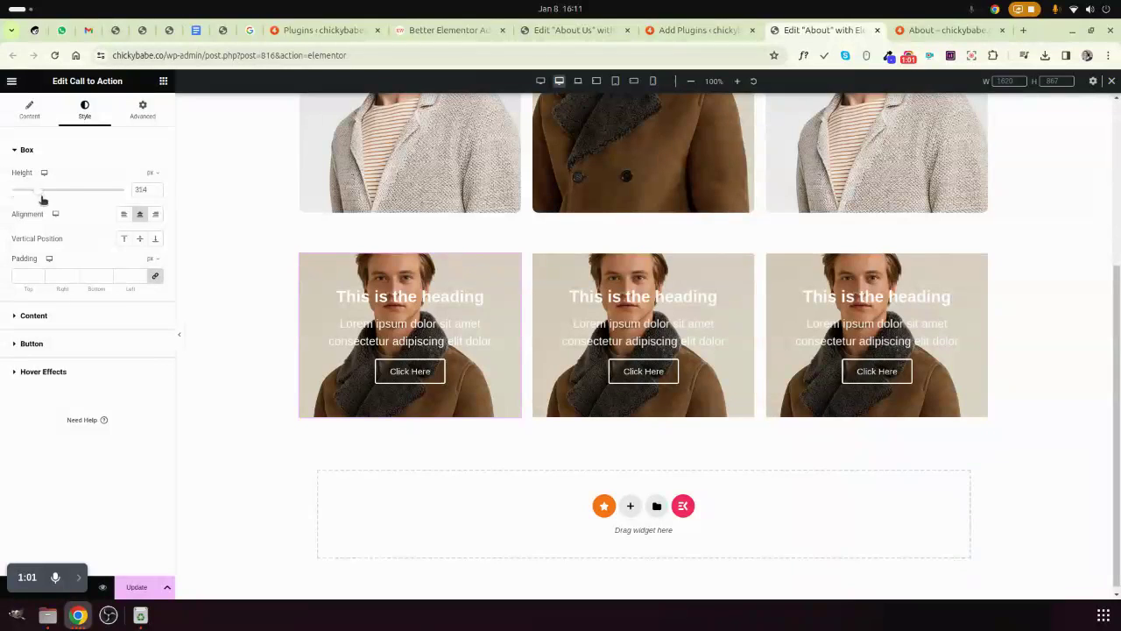
{"action": "left_click_drag", "start_coordinate": [66, 208], "coordinate": [66, 213]}
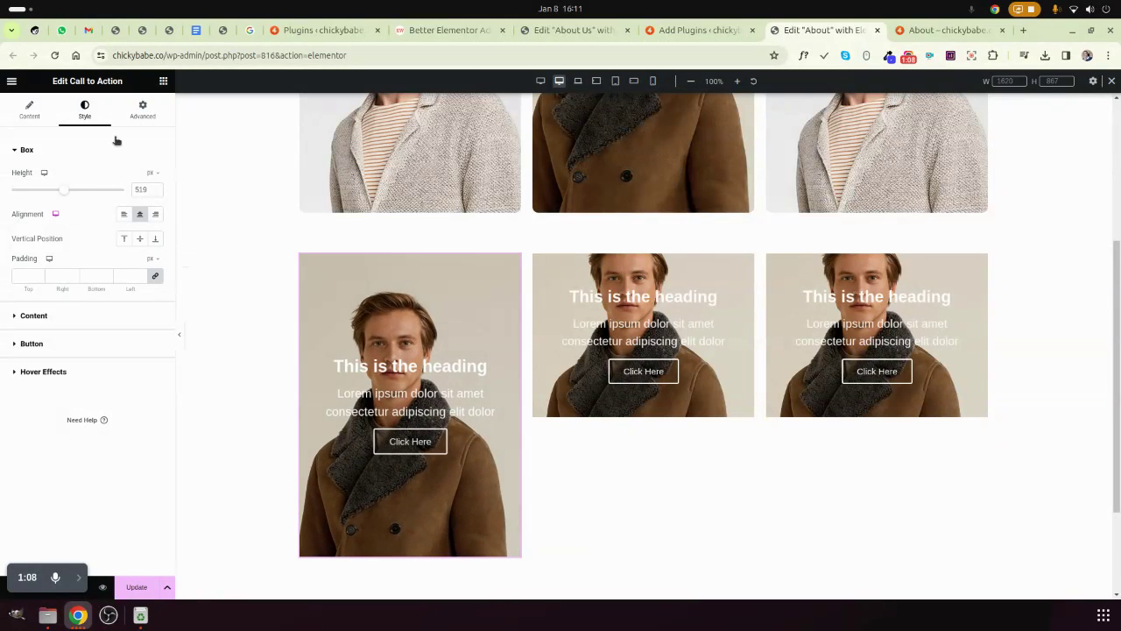
Give the first card's border a radius of 10 px on all corners
{"action": "left_click", "coordinate": [140, 116]}
{"action": "scroll", "coordinate": [70, 412], "scroll_direction": "down", "scroll_amount": 2}
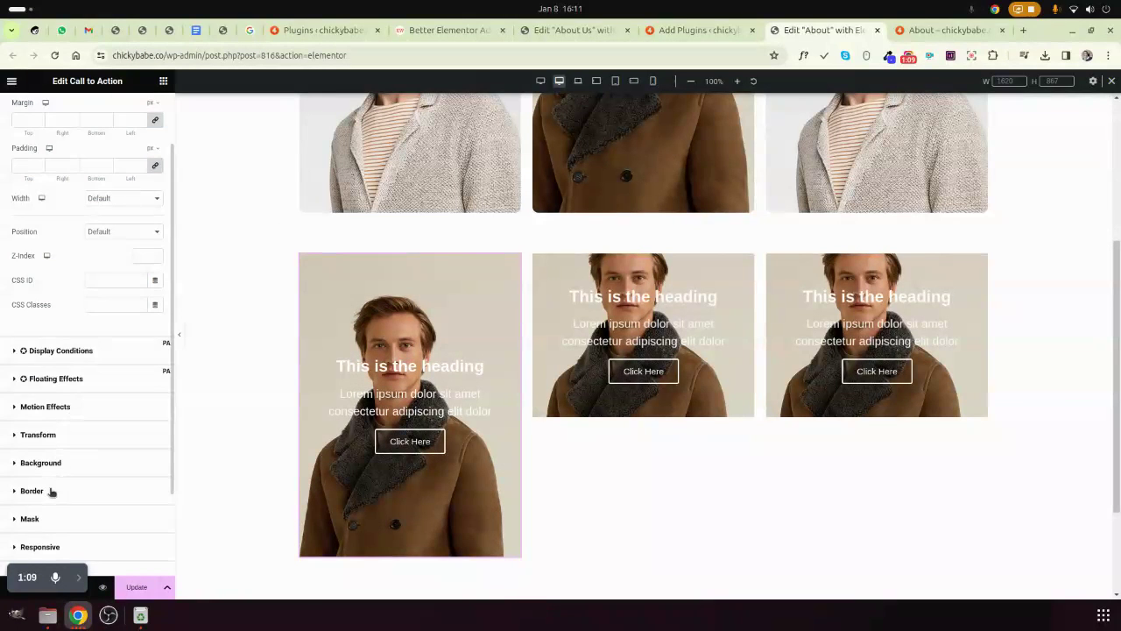
{"action": "left_click", "coordinate": [35, 491]}
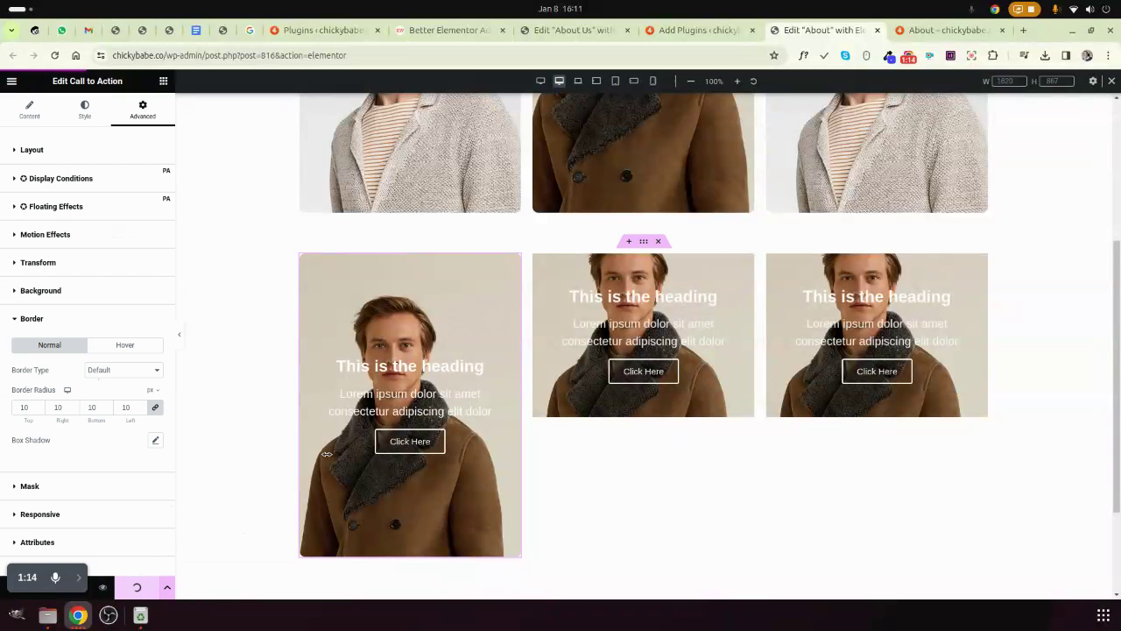
Set the first card's link to # in its content settings
{"action": "left_click", "coordinate": [30, 109]}
{"action": "left_click", "coordinate": [36, 335]}
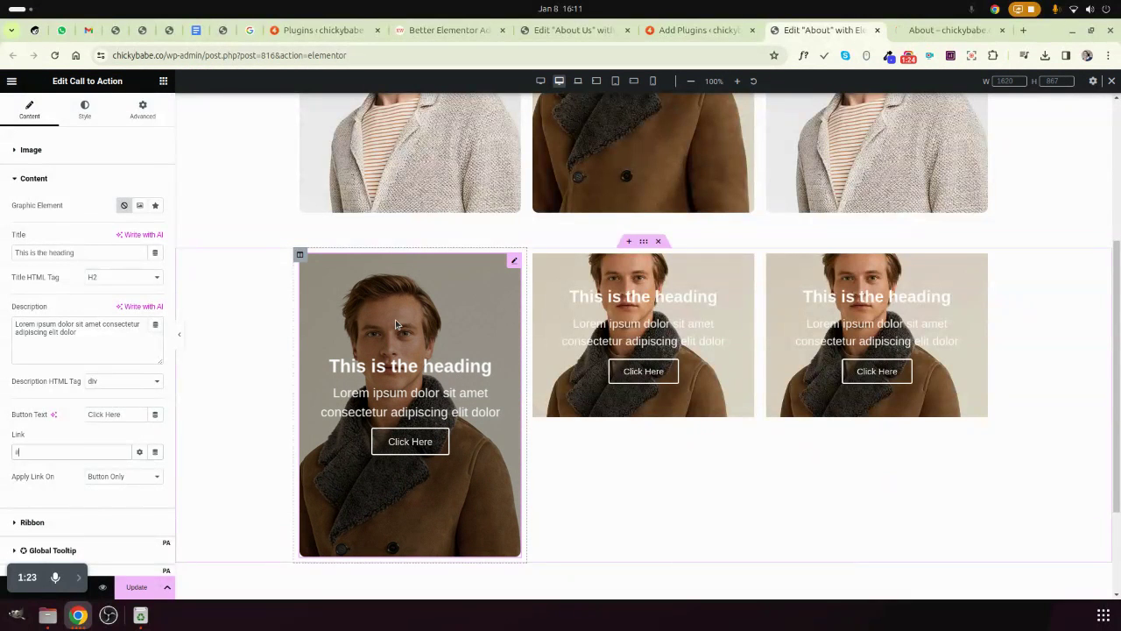
{"action": "left_click", "coordinate": [120, 478]}
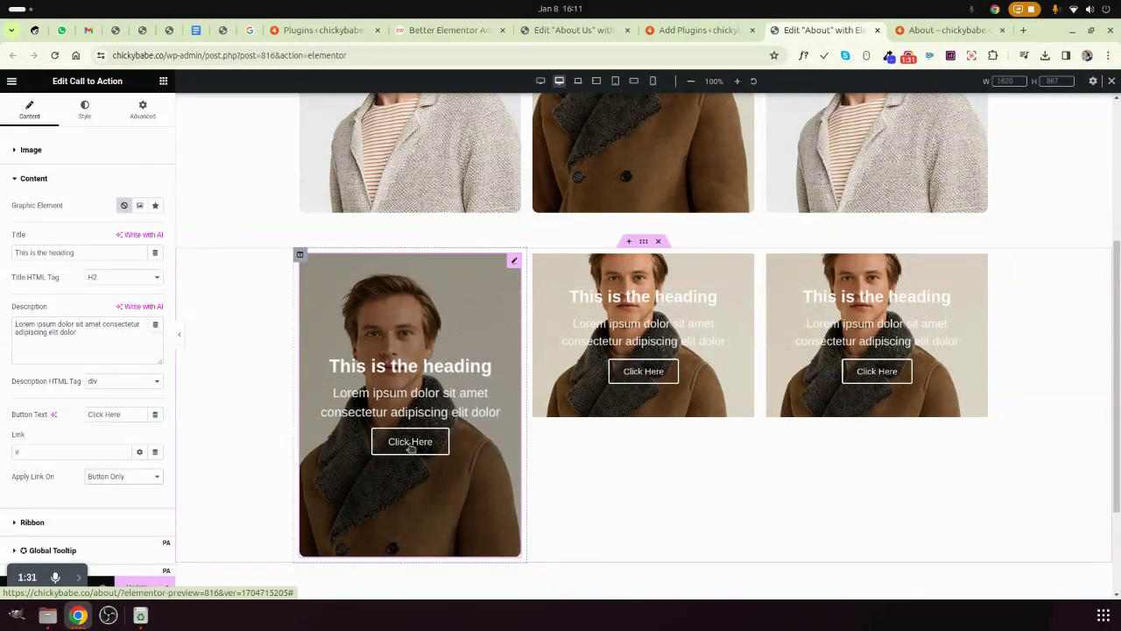
Try applying the first card's link to the Whole Box, and return it to Button Only
{"action": "left_click", "coordinate": [113, 476]}
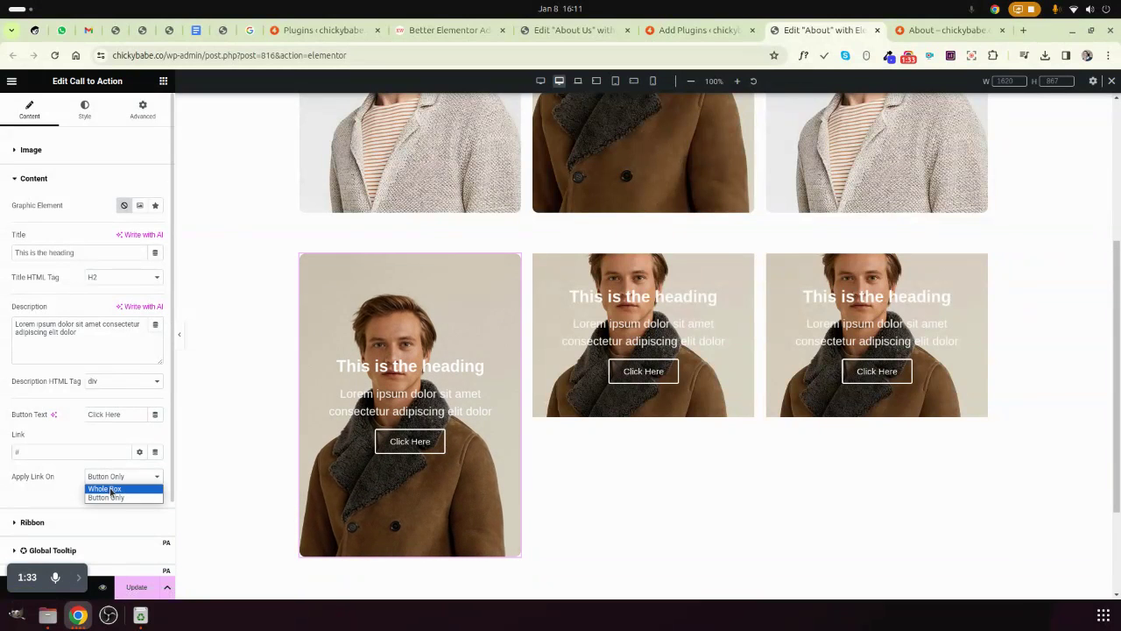
{"action": "left_click", "coordinate": [111, 493]}
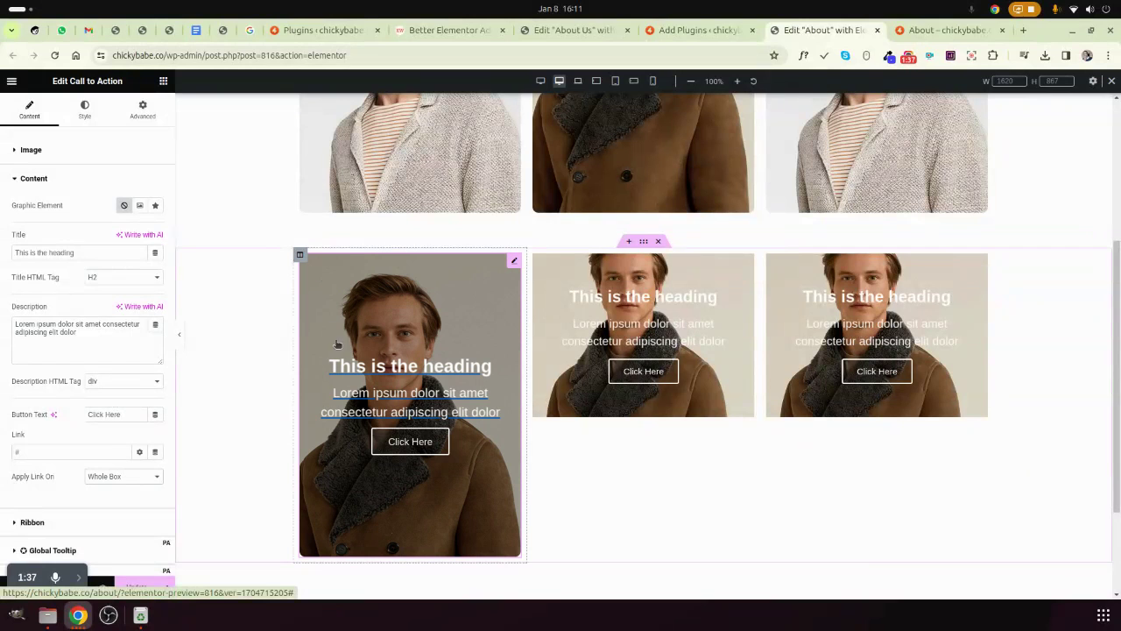
{"action": "left_click", "coordinate": [124, 477]}
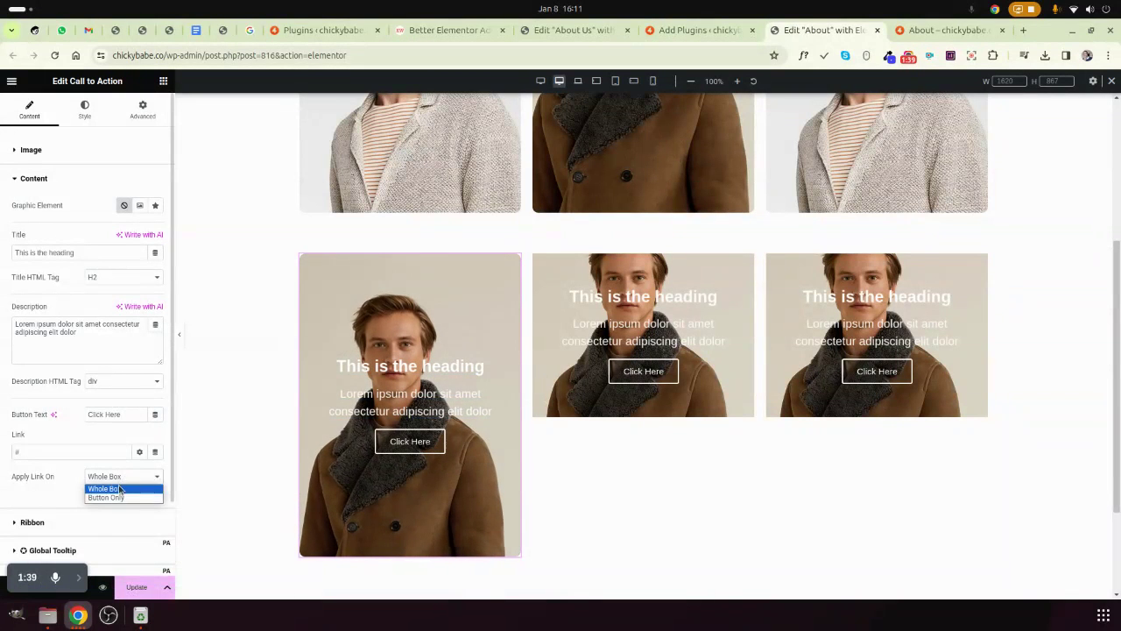
{"action": "left_click", "coordinate": [111, 498]}
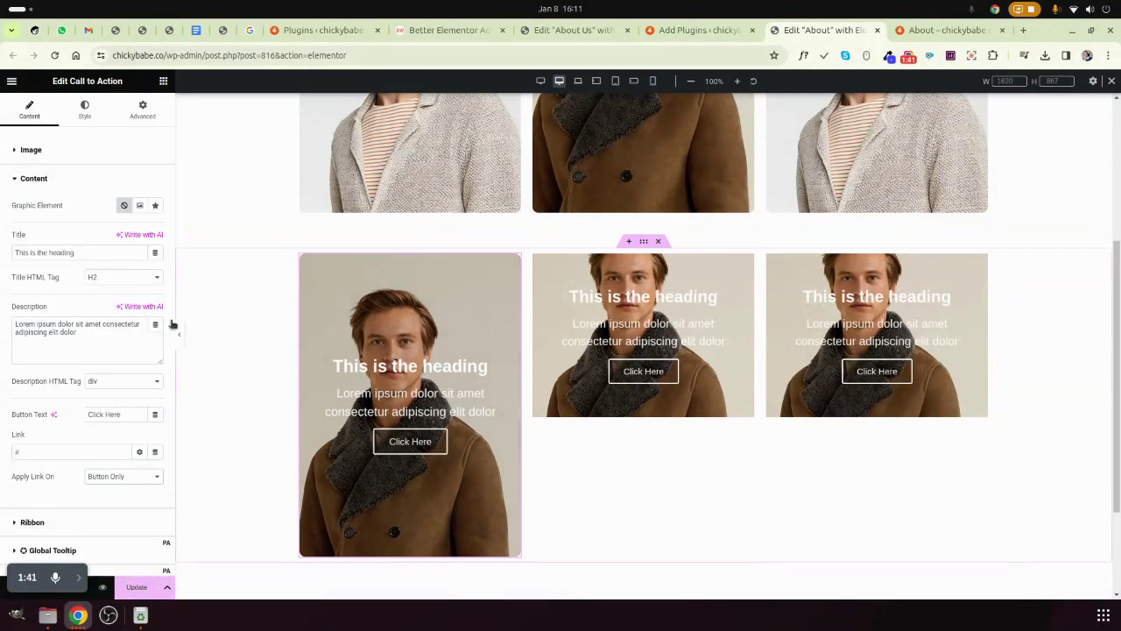
Align the first card's content to the left and set its vertical position to Bottom
{"action": "left_click", "coordinate": [81, 111]}
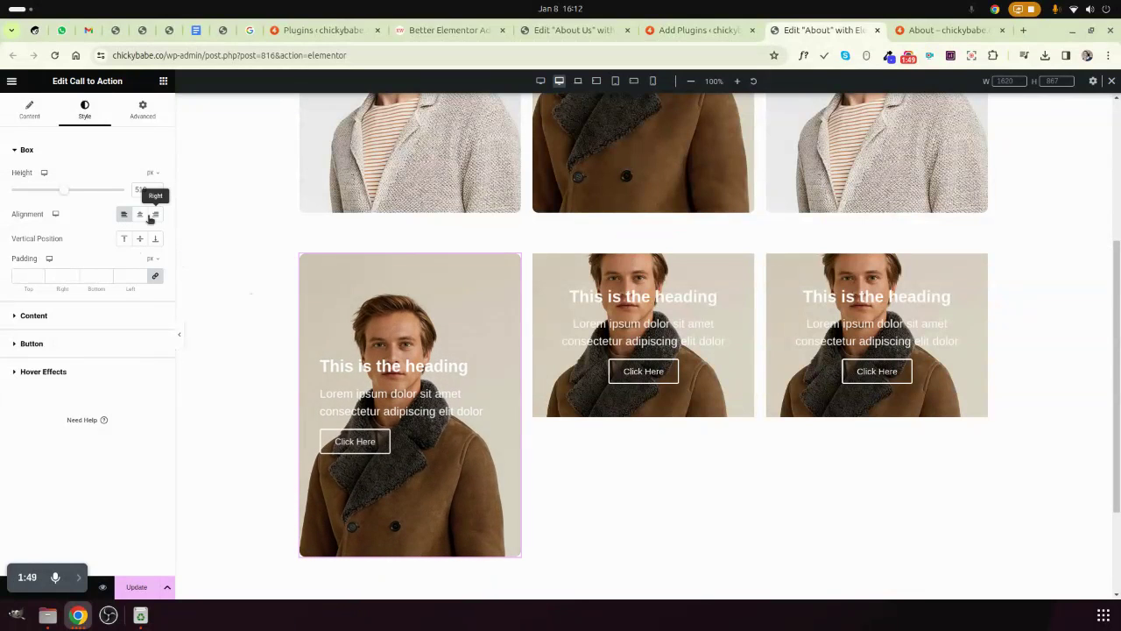
{"action": "left_click", "coordinate": [152, 216]}
{"action": "left_click", "coordinate": [124, 214]}
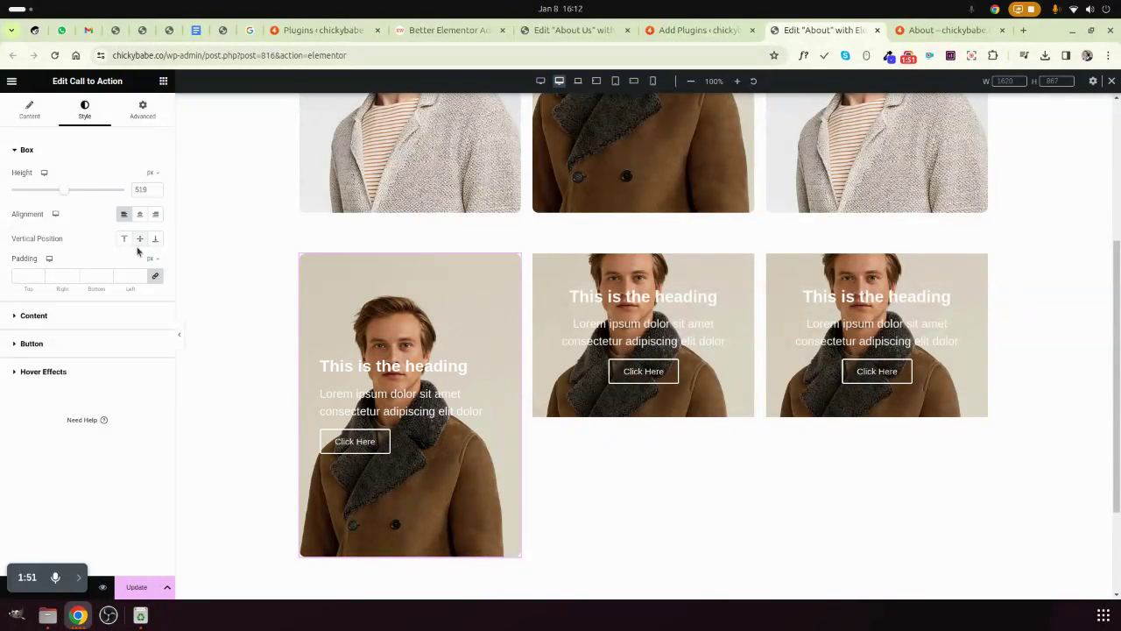
{"action": "left_click", "coordinate": [123, 240]}
{"action": "left_click", "coordinate": [140, 240]}
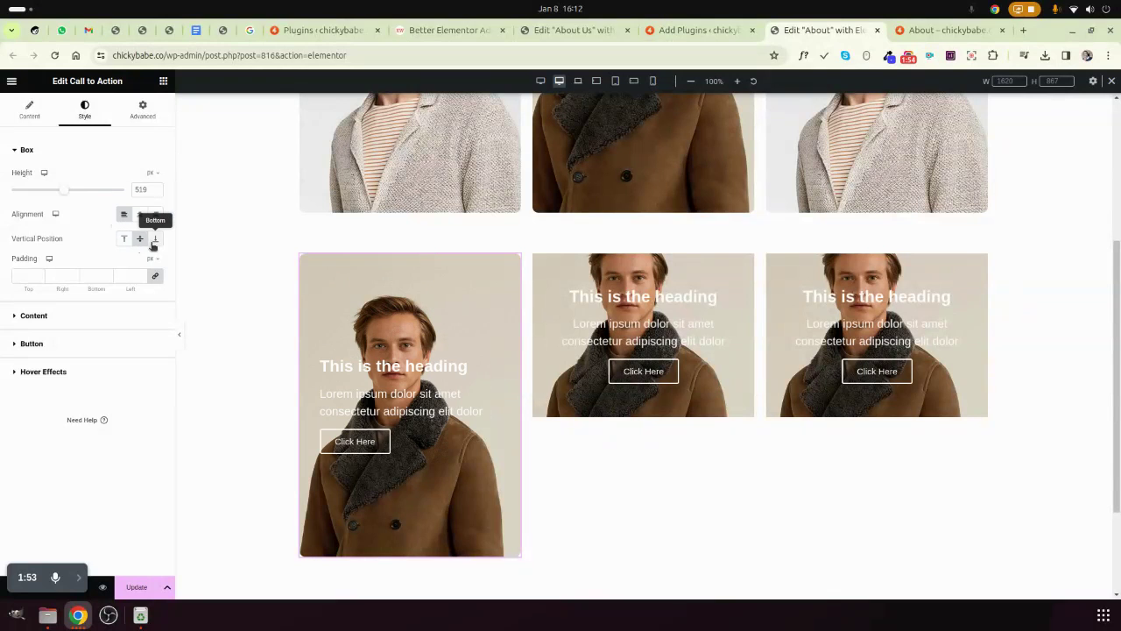
{"action": "left_click", "coordinate": [154, 240]}
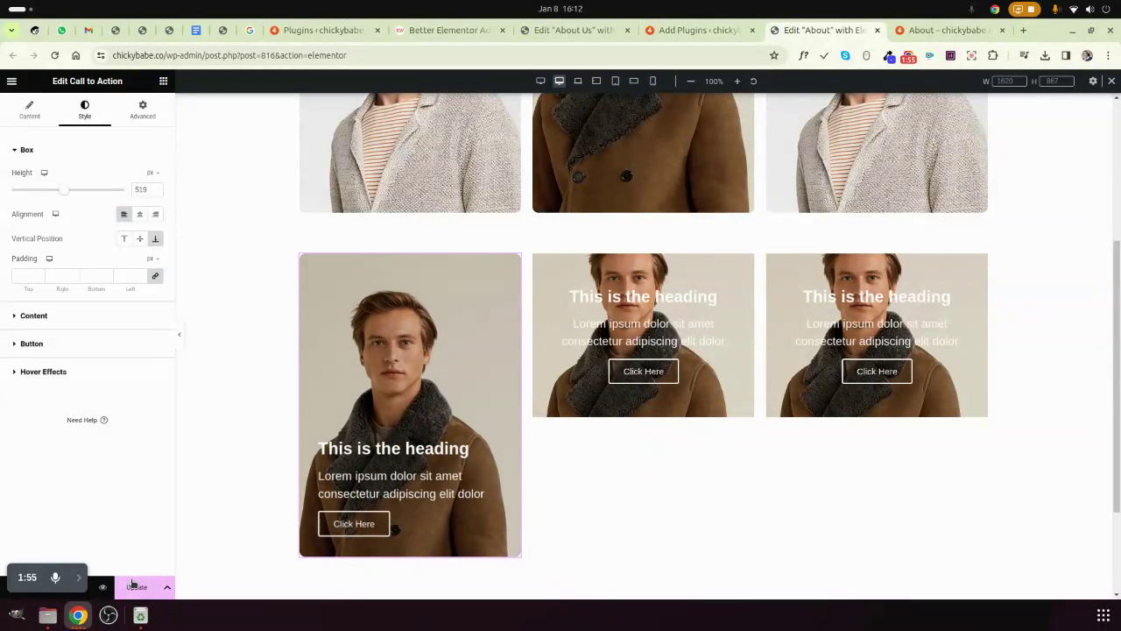
Set the first card's normal title color to white and show the hover color options
{"action": "left_click", "coordinate": [133, 317]}
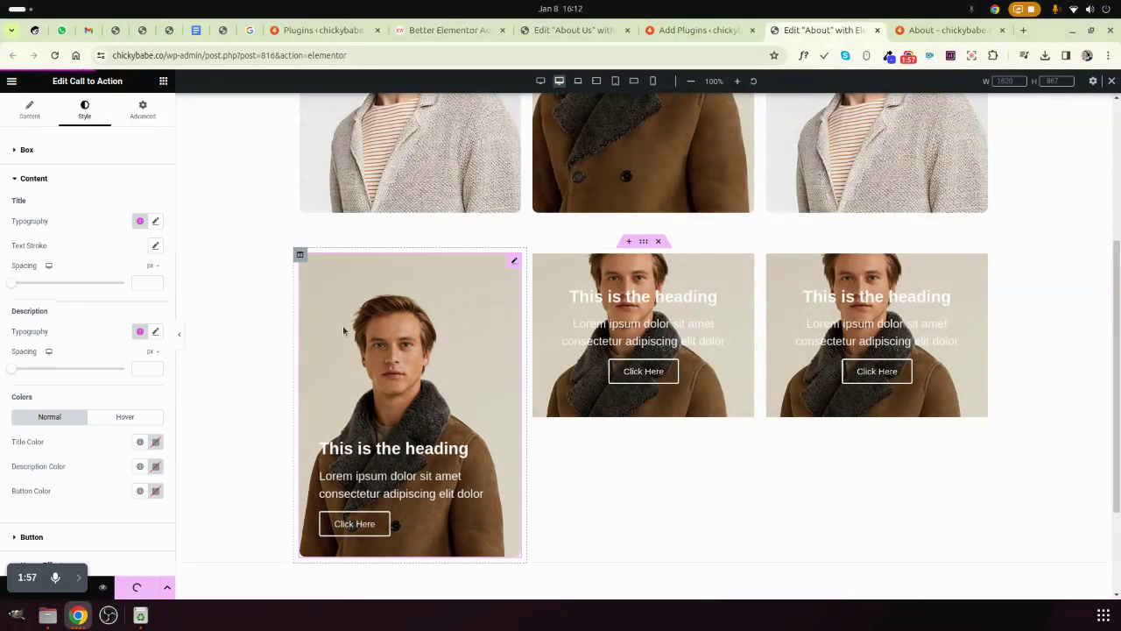
{"action": "scroll", "coordinate": [119, 315], "scroll_direction": "down", "scroll_amount": 1}
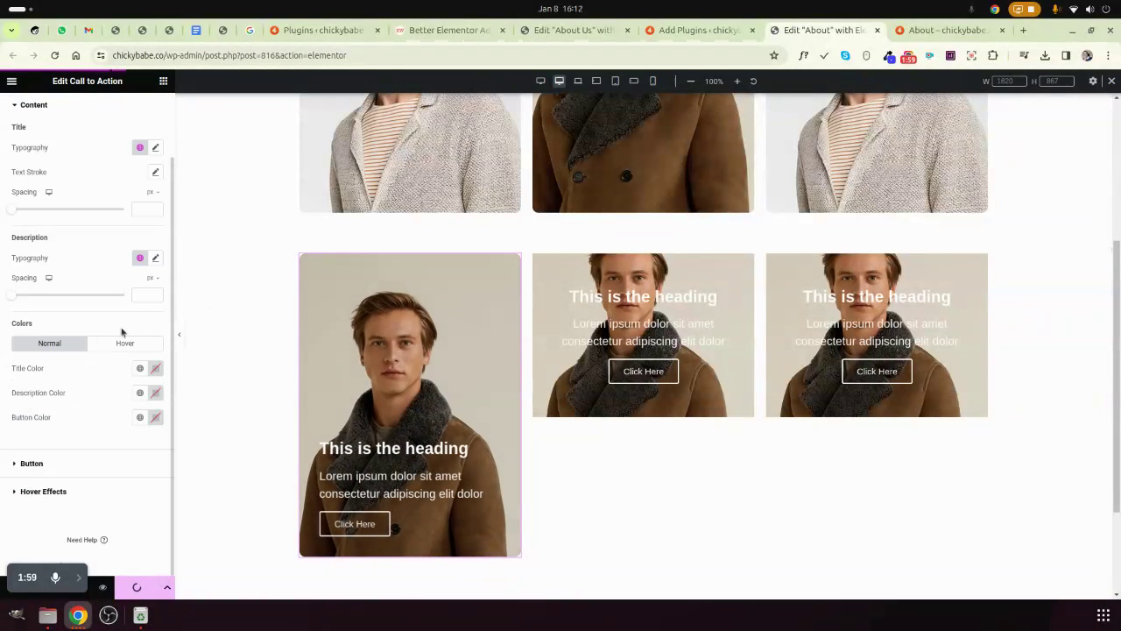
{"action": "left_click", "coordinate": [155, 369]}
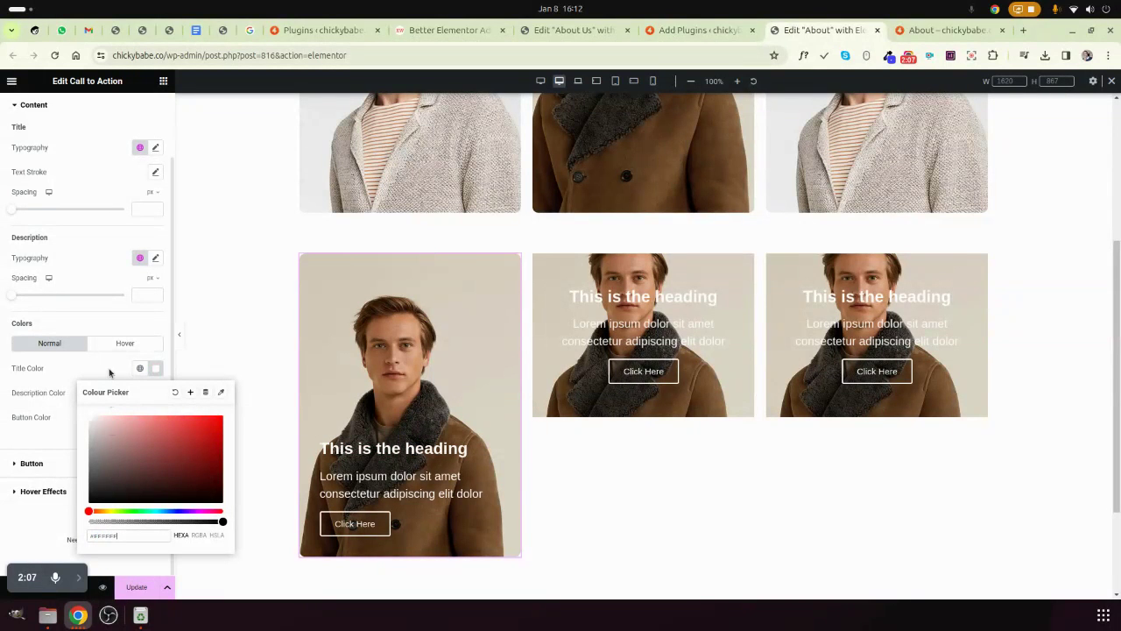
{"action": "left_click", "coordinate": [126, 343]}
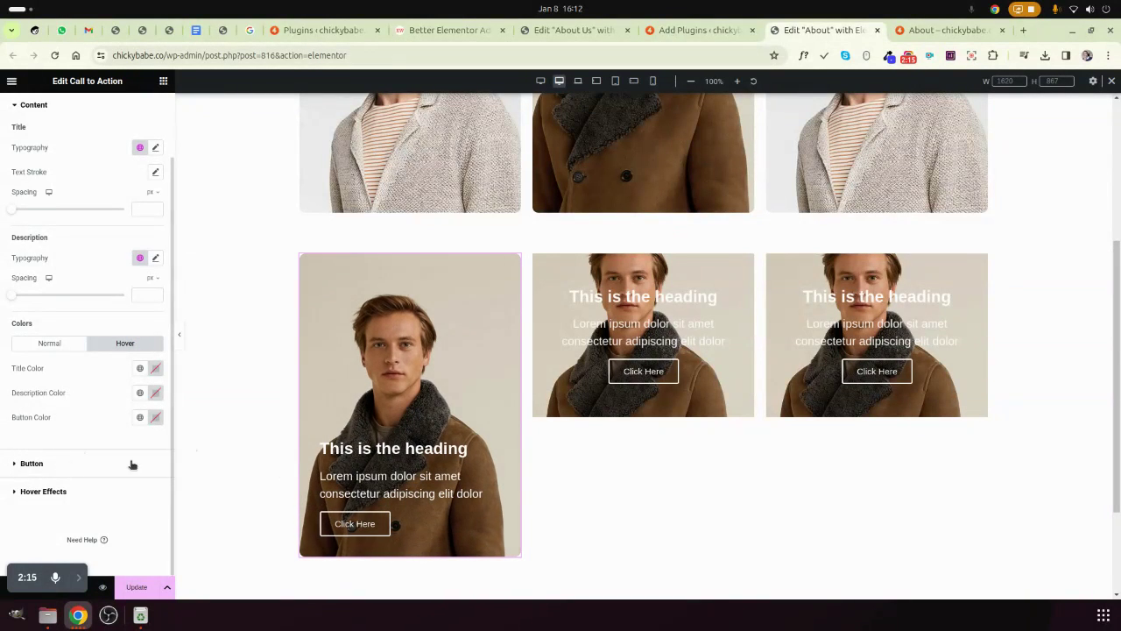
Look over the button style options and set the content's hover animation to Fade In
{"action": "left_click", "coordinate": [32, 463]}
{"action": "scroll", "coordinate": [55, 486], "scroll_direction": "down", "scroll_amount": 1}
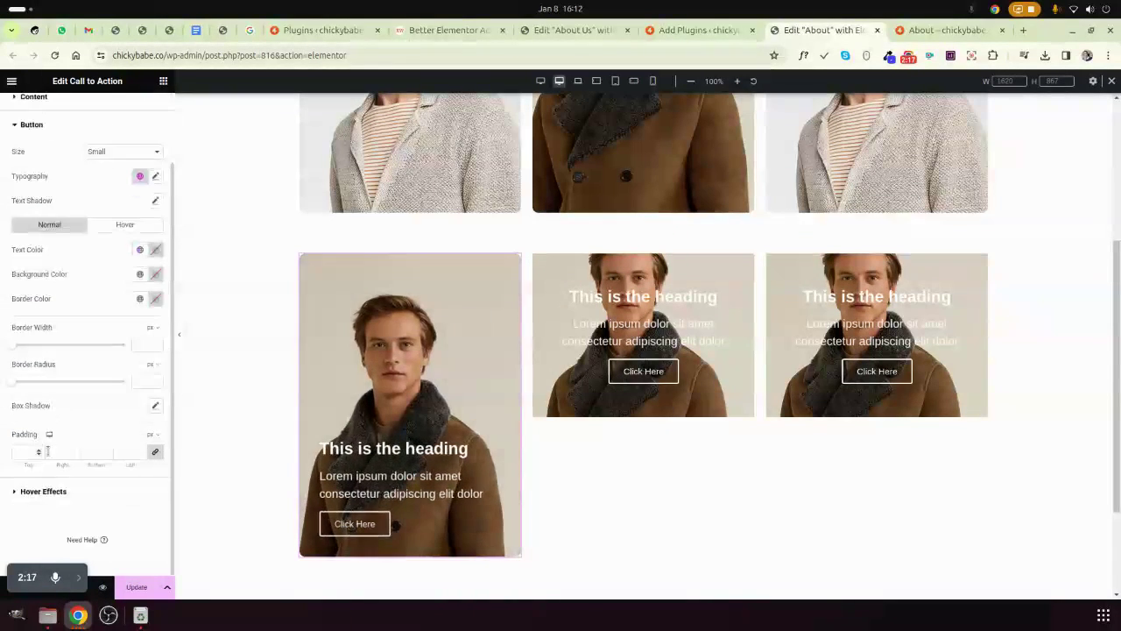
{"action": "left_click", "coordinate": [55, 490]}
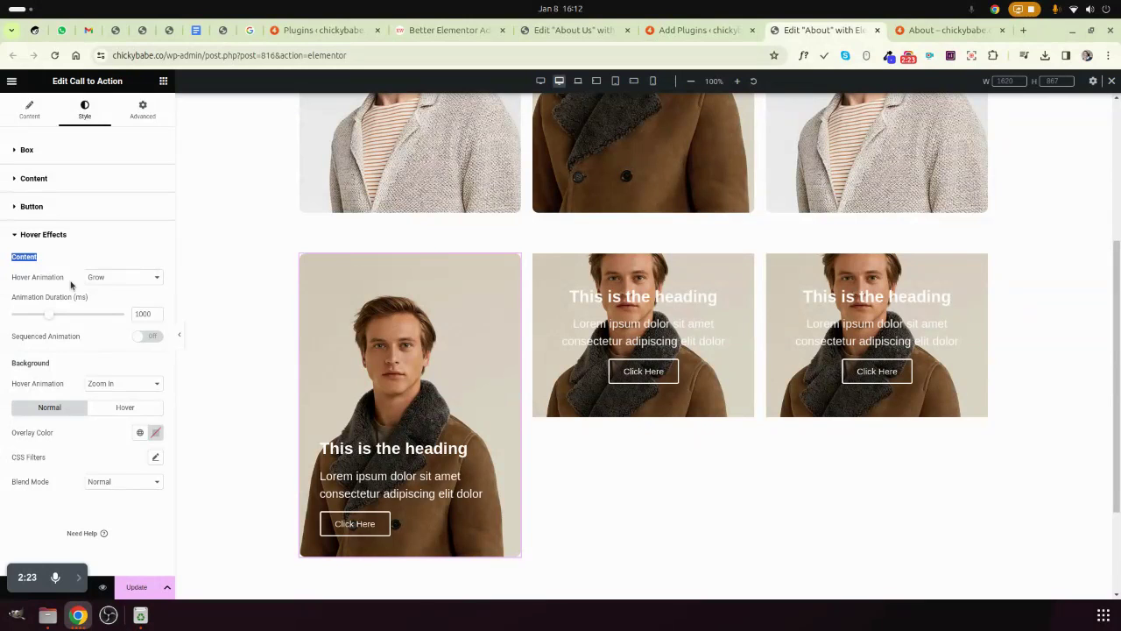
{"action": "left_click", "coordinate": [104, 280]}
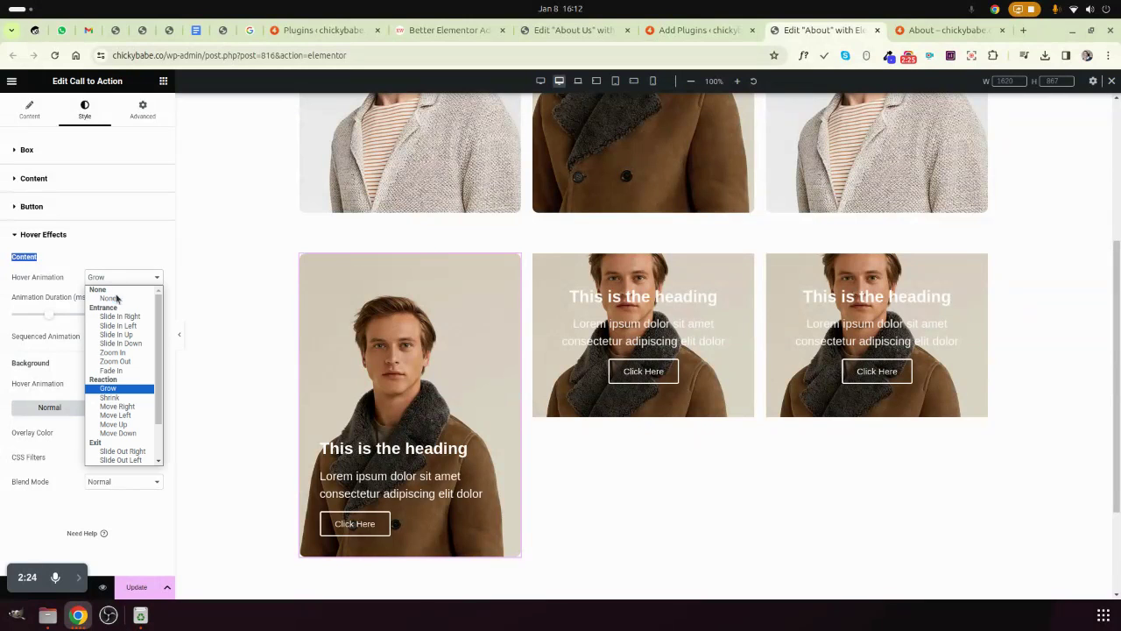
{"action": "left_click", "coordinate": [121, 371]}
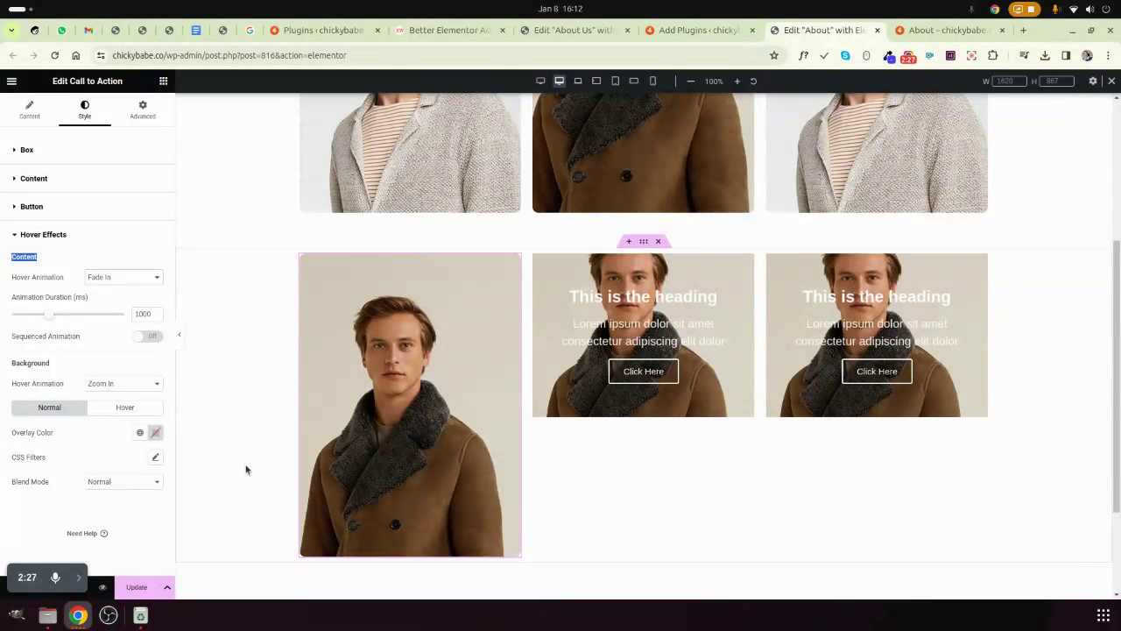
Try the None, Zoom Out, Move Left, Move Right, Move Up and Move Down background hover animations on the first card, and return to Zoom In
{"action": "mouse_move", "coordinate": [425, 412]}
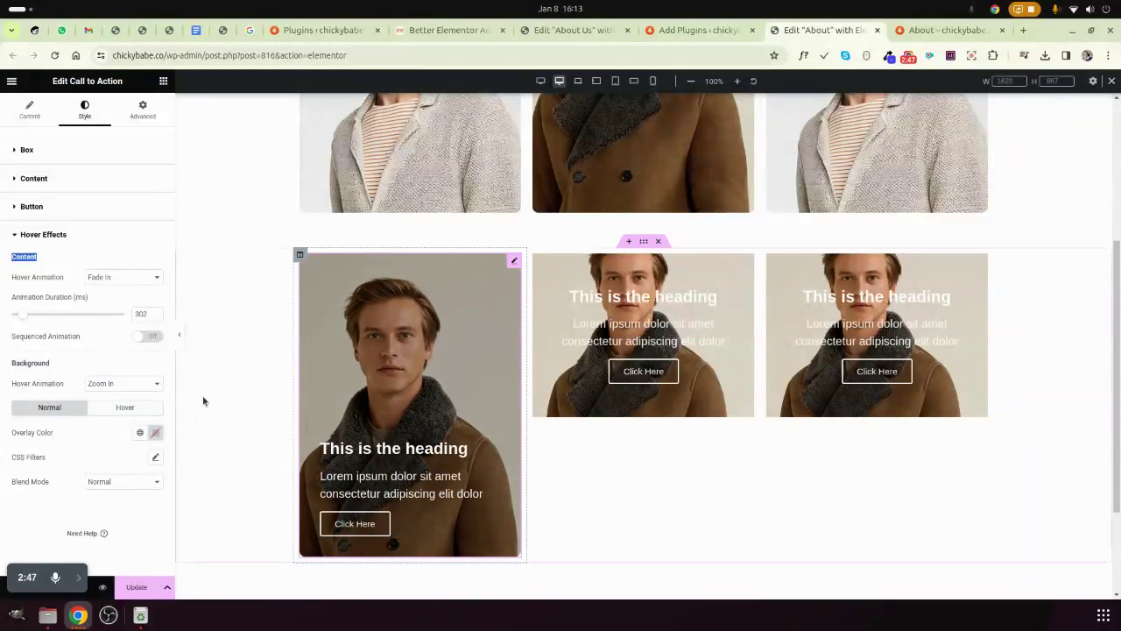
{"action": "left_click", "coordinate": [120, 384]}
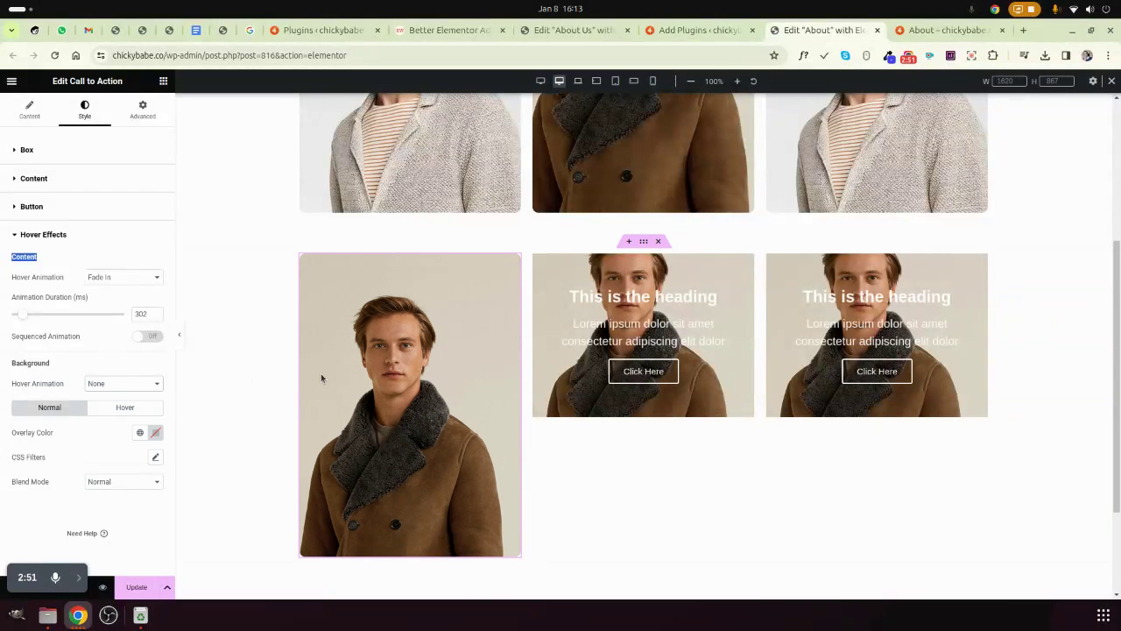
{"action": "left_click", "coordinate": [110, 386]}
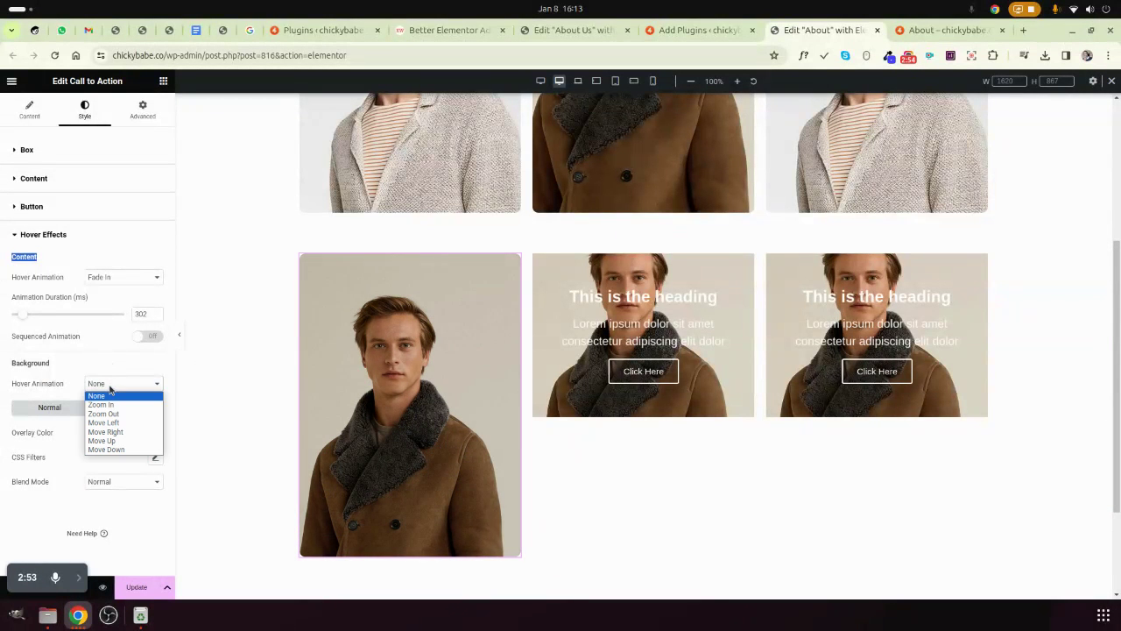
{"action": "left_click", "coordinate": [104, 414]}
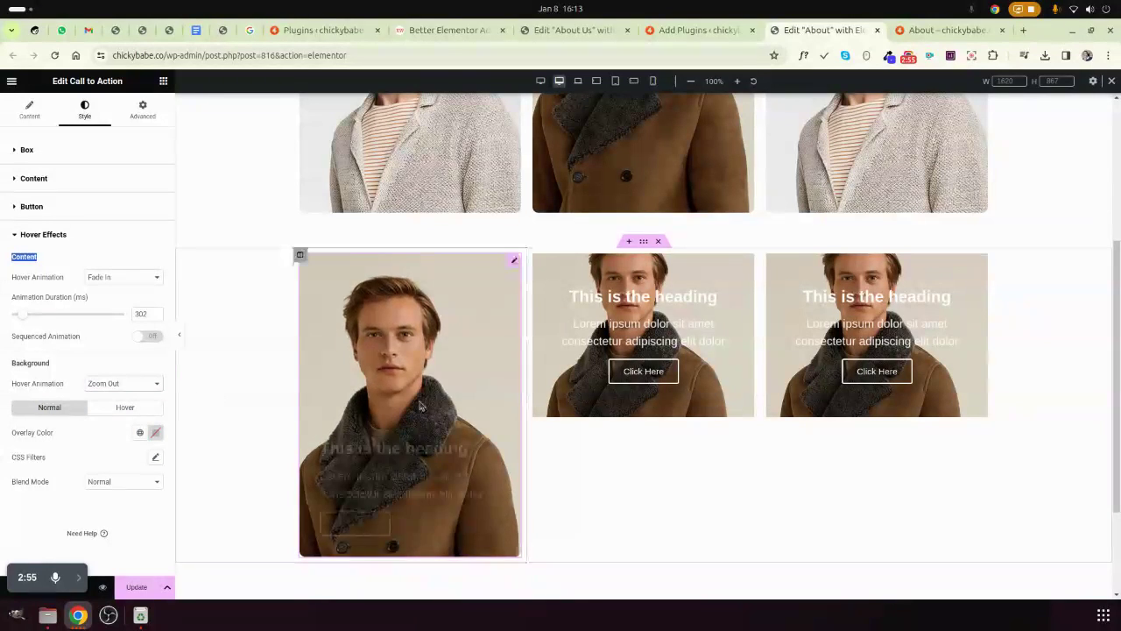
{"action": "left_click", "coordinate": [109, 385]}
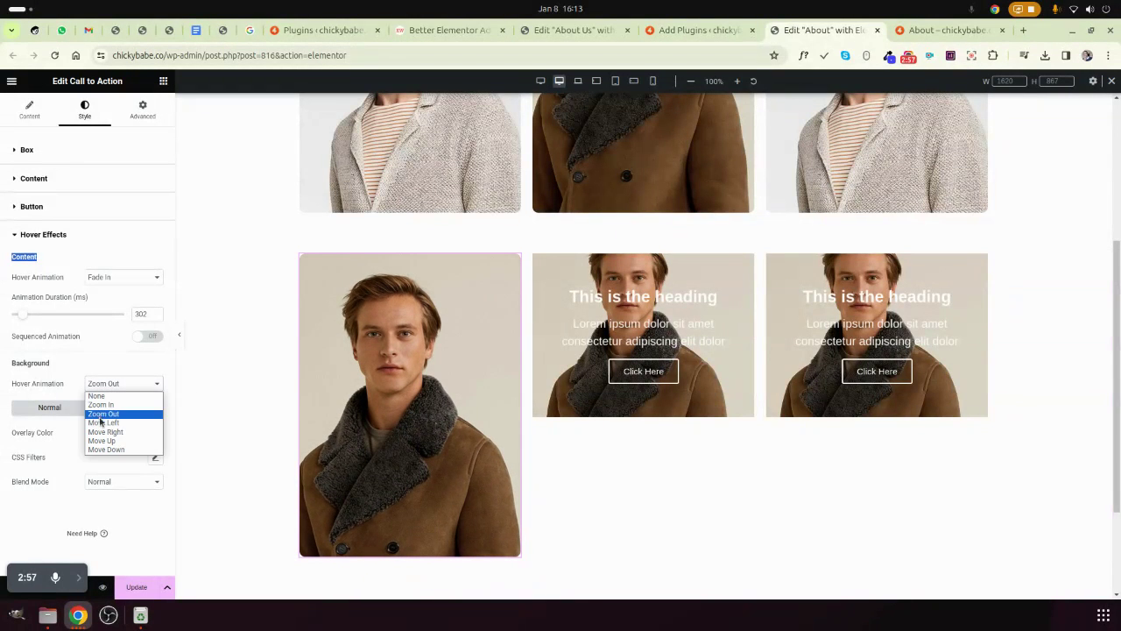
{"action": "left_click", "coordinate": [102, 422]}
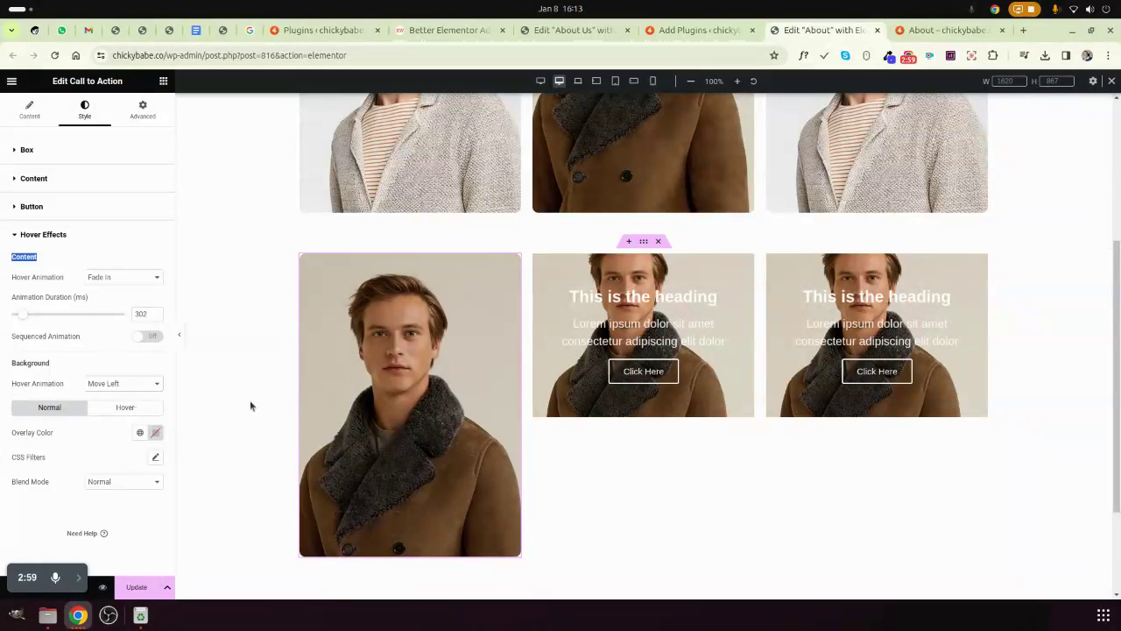
{"action": "left_click", "coordinate": [110, 383]}
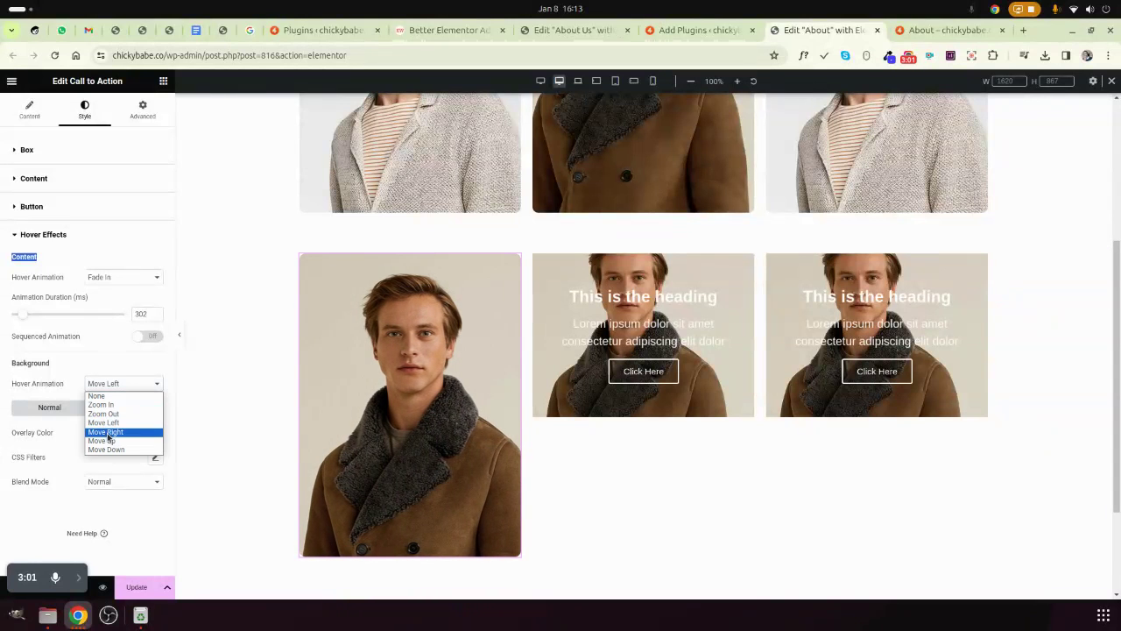
{"action": "left_click", "coordinate": [106, 432]}
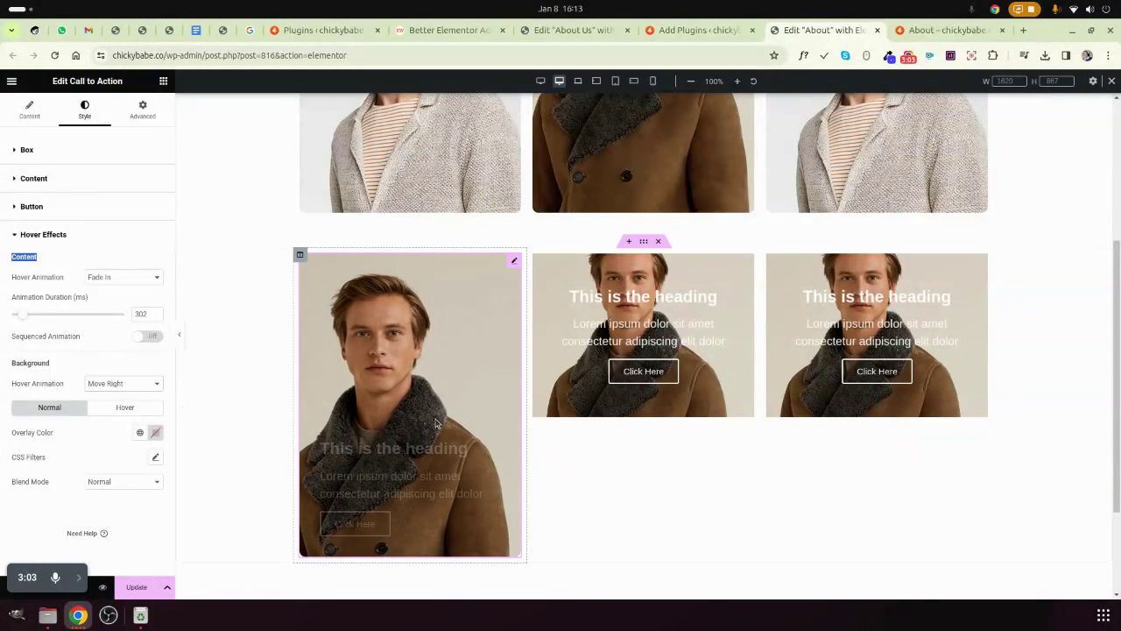
{"action": "left_click", "coordinate": [109, 383]}
{"action": "left_click", "coordinate": [106, 441]}
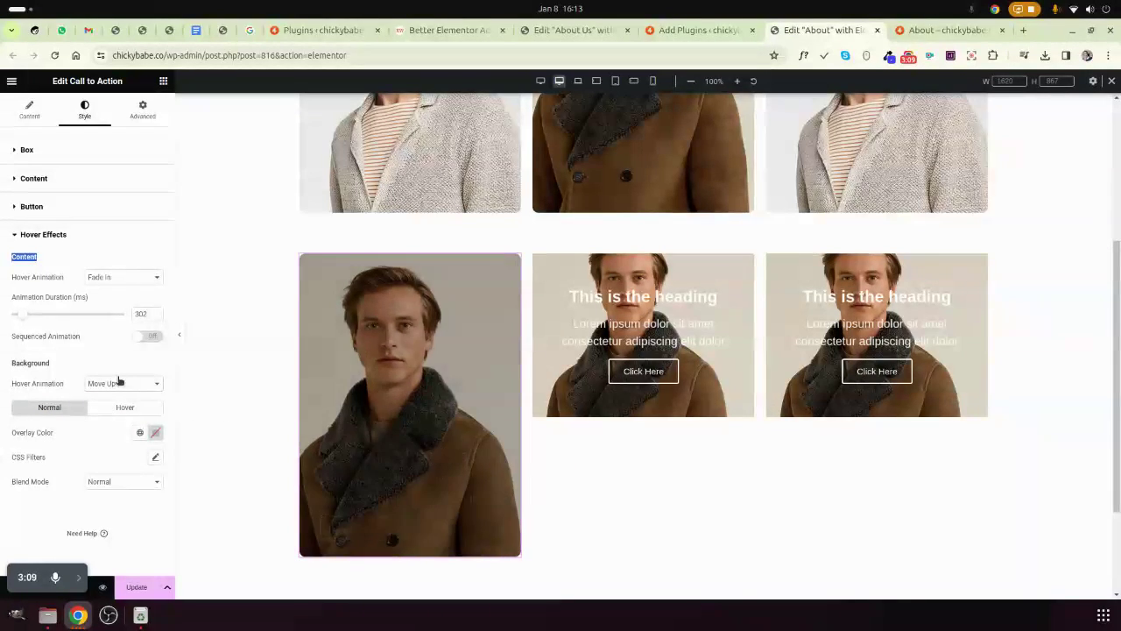
{"action": "left_click", "coordinate": [119, 382]}
{"action": "left_click", "coordinate": [106, 451]}
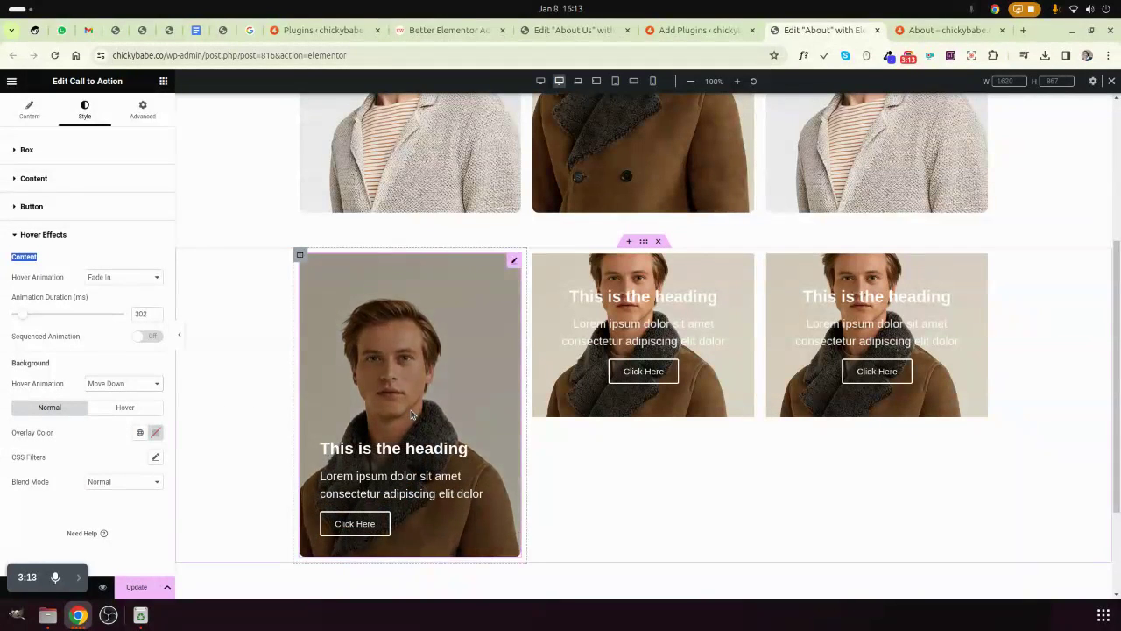
{"action": "left_click", "coordinate": [100, 384]}
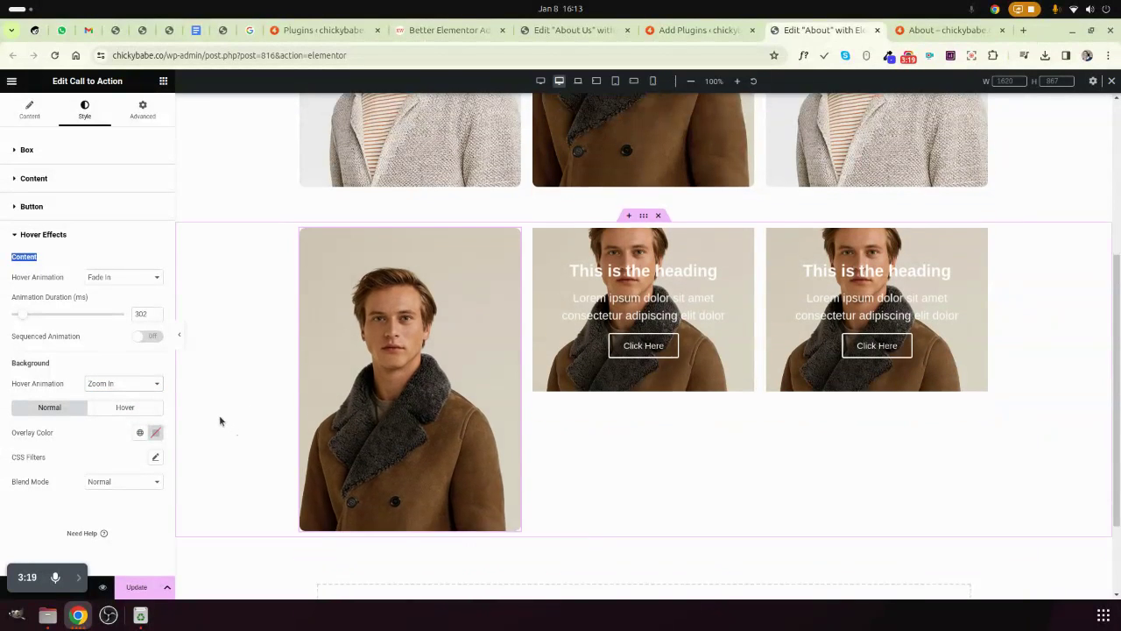
Make the first card's overlay color fully transparent in the normal state
{"action": "scroll", "coordinate": [220, 422], "scroll_direction": "down", "scroll_amount": 1}
{"action": "left_click", "coordinate": [155, 433]}
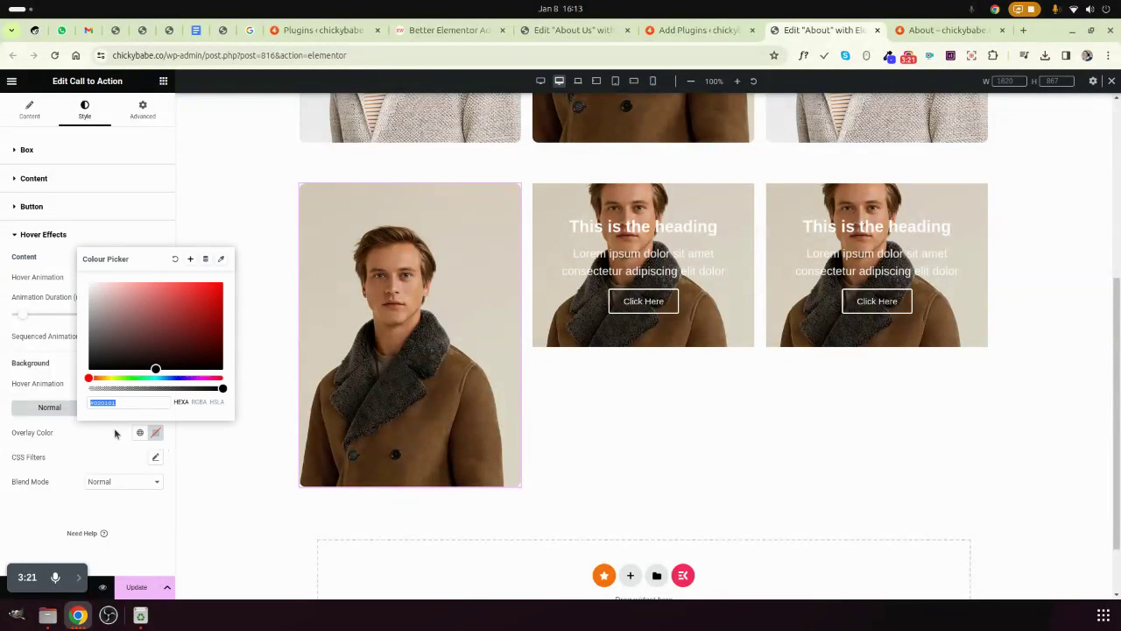
{"action": "left_click_drag", "start_coordinate": [101, 391], "coordinate": [72, 389]}
{"action": "left_click", "coordinate": [2, 389]}
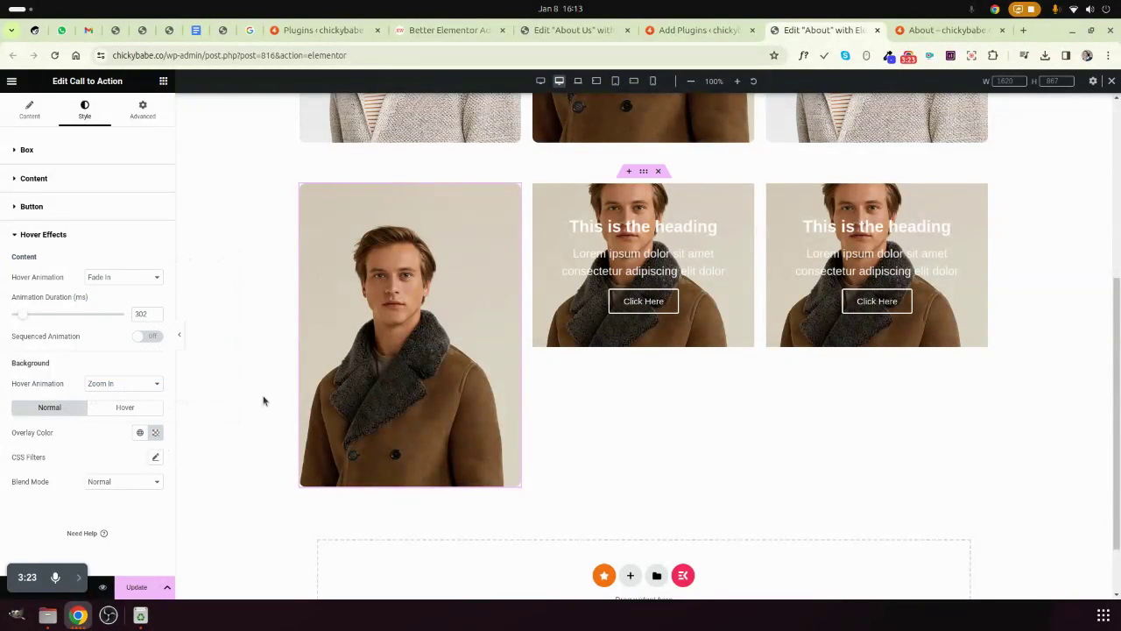
Set the first card's hover overlay color to semi-transparent black and the background transition duration to 461
{"action": "left_click", "coordinate": [115, 409]}
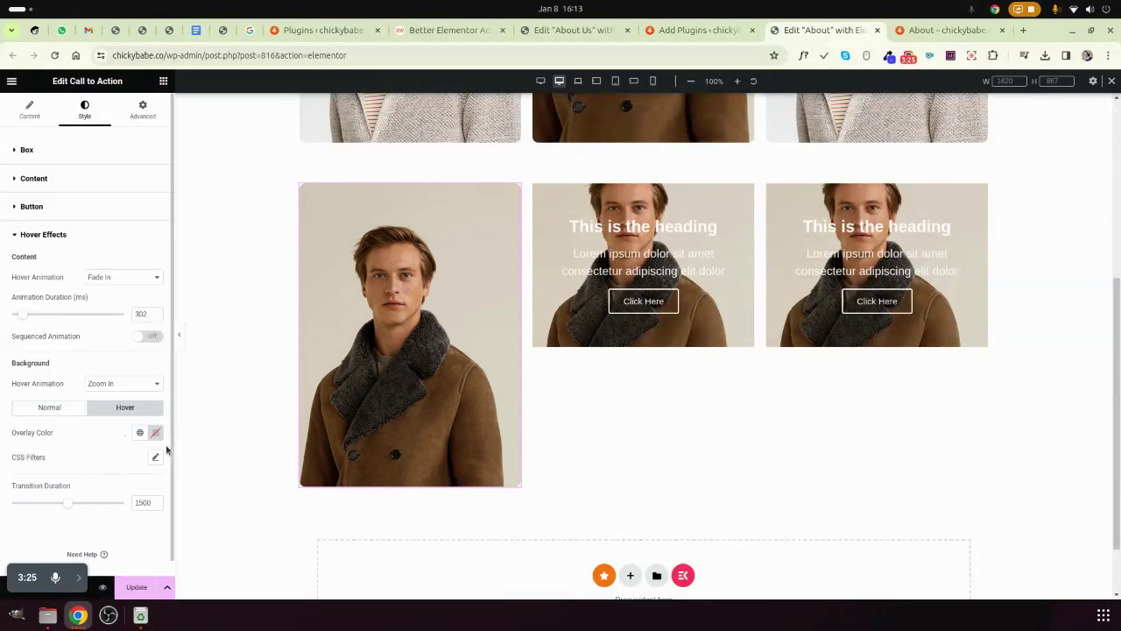
{"action": "left_click", "coordinate": [156, 434]}
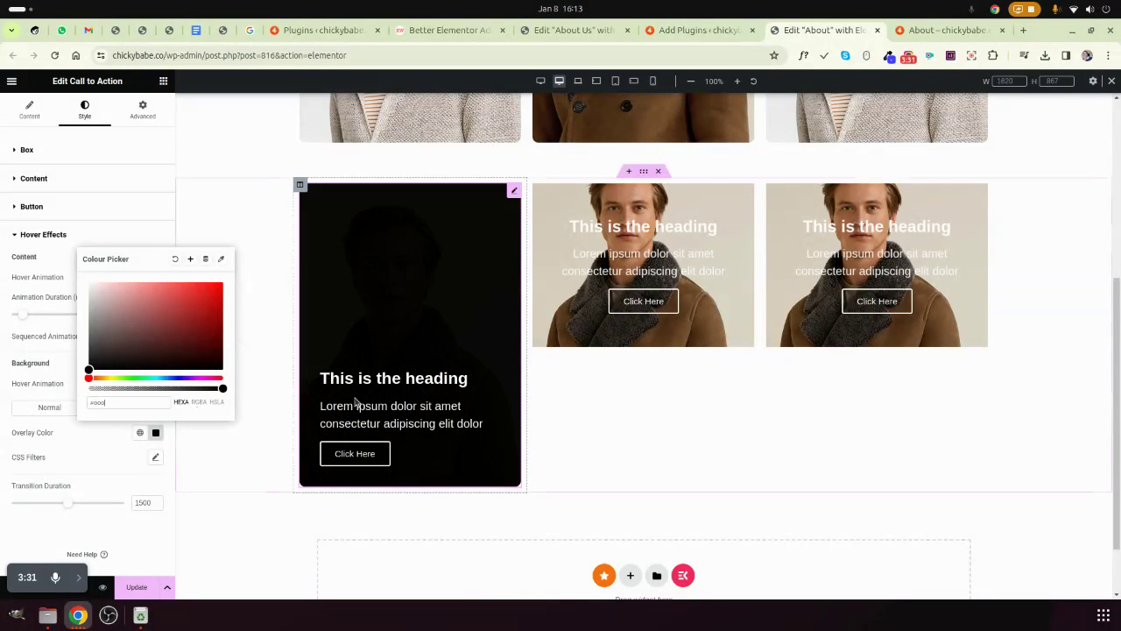
{"action": "left_click", "coordinate": [94, 442]}
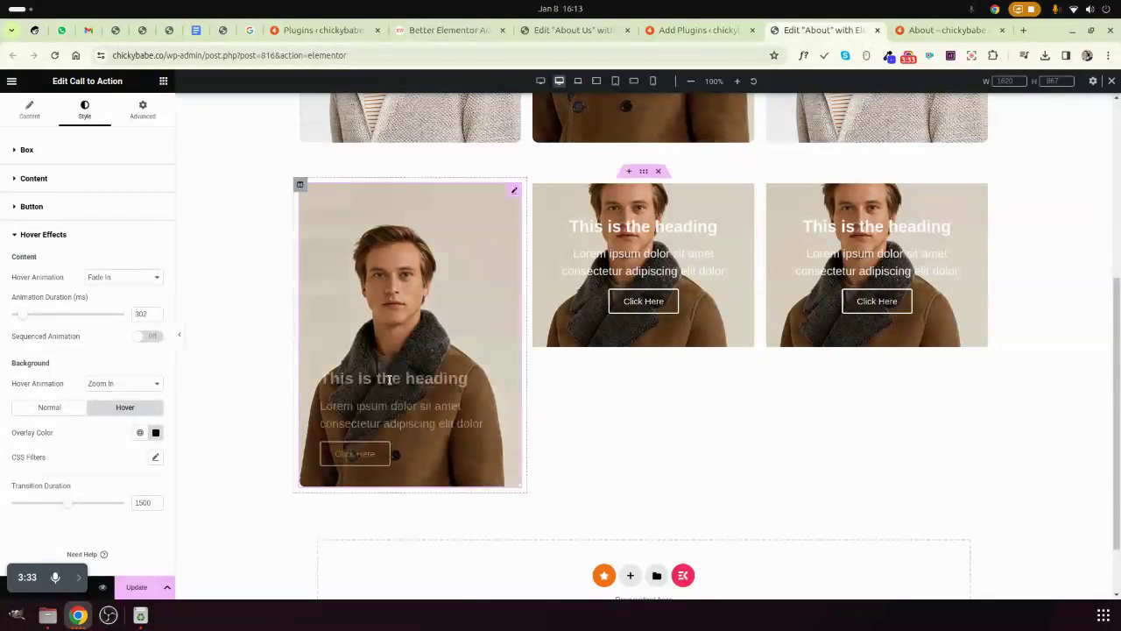
{"action": "left_click", "coordinate": [155, 433]}
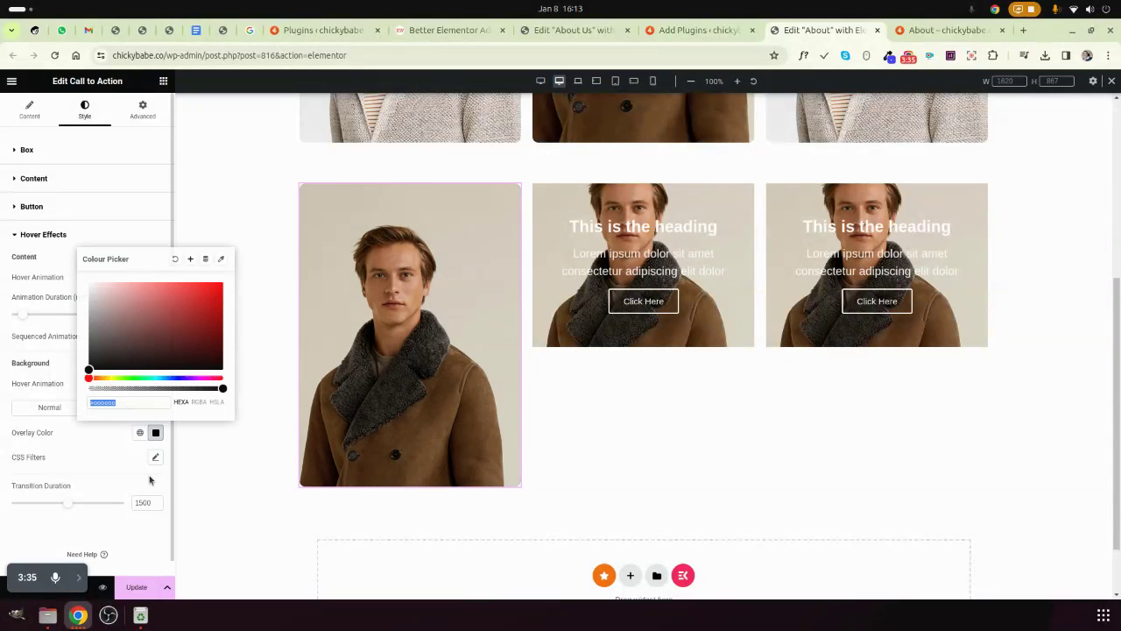
{"action": "left_click_drag", "start_coordinate": [211, 388], "coordinate": [180, 388]}
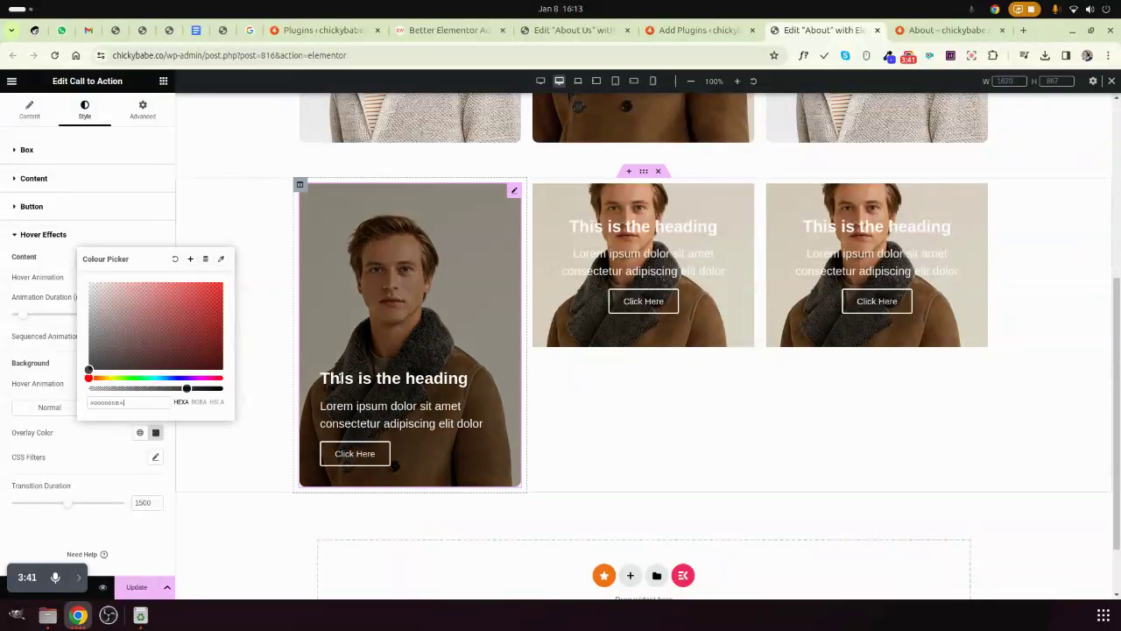
{"action": "left_click_drag", "start_coordinate": [186, 389], "coordinate": [173, 391]}
{"action": "left_click", "coordinate": [102, 486]}
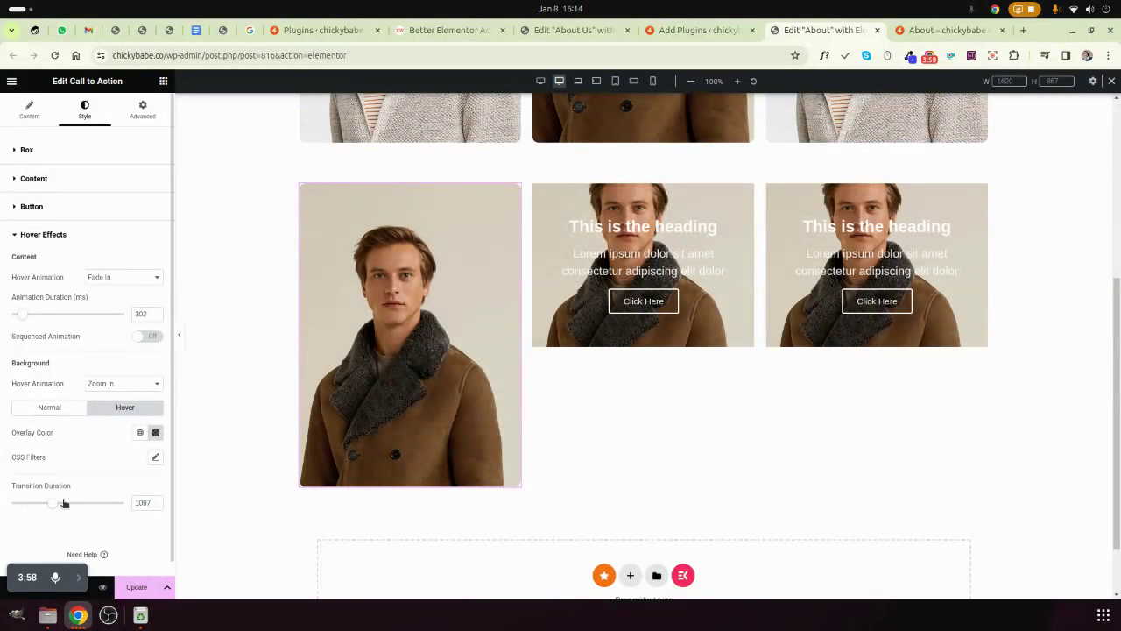
{"action": "left_click_drag", "start_coordinate": [64, 503], "coordinate": [29, 504]}
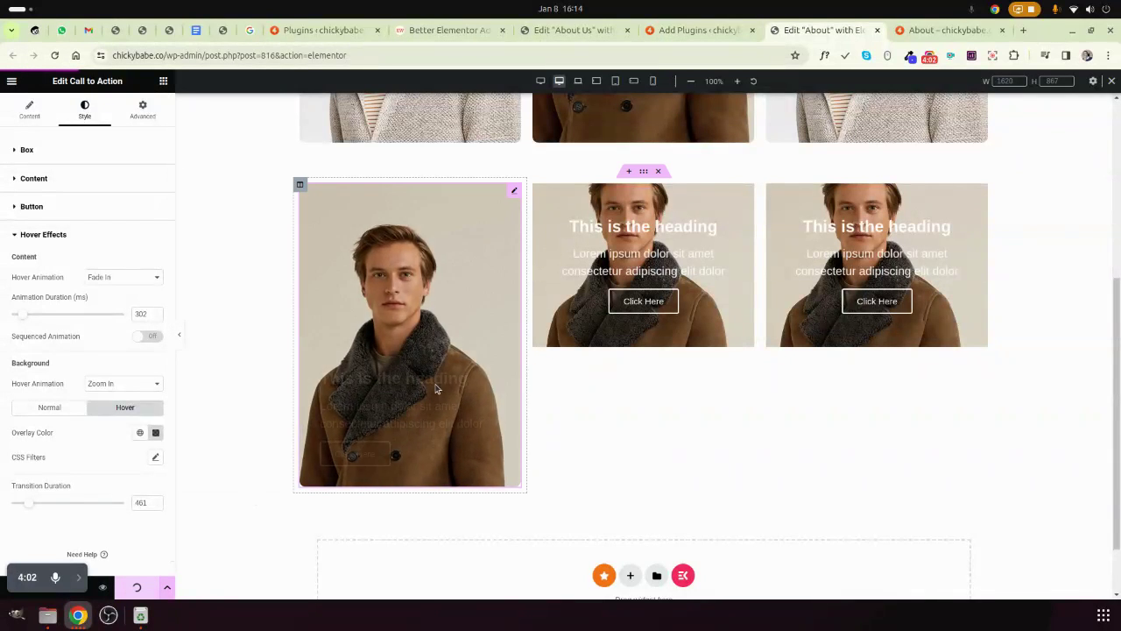
Copy the first Call to Action card and paste its style onto the second and third cards in the row
{"action": "right_click", "coordinate": [372, 274]}
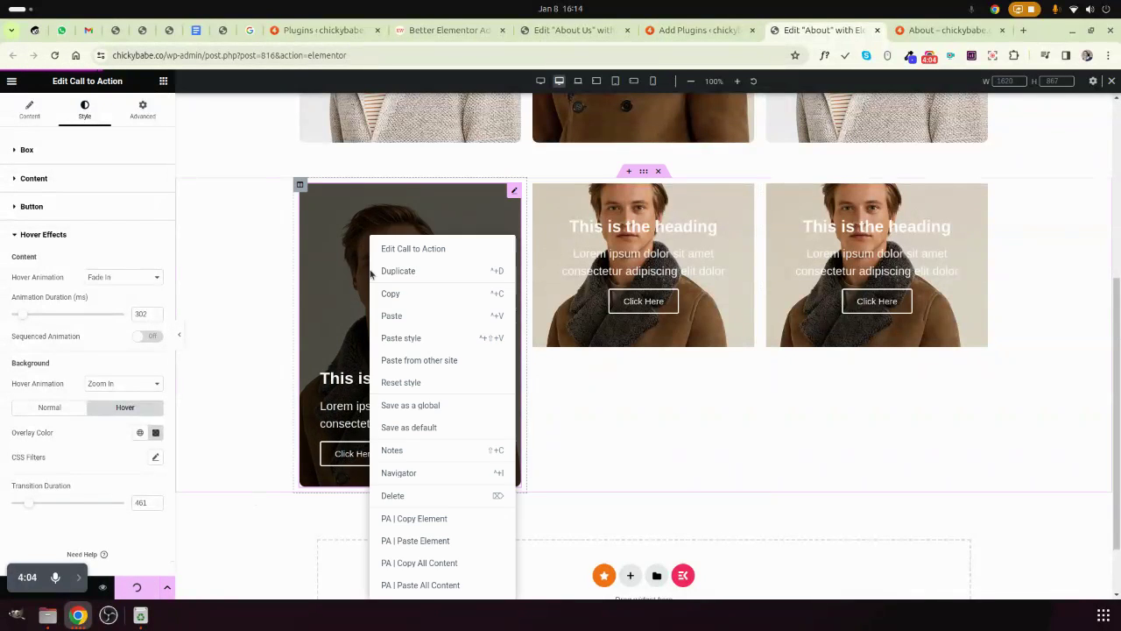
{"action": "left_click", "coordinate": [390, 295]}
{"action": "right_click", "coordinate": [638, 277]}
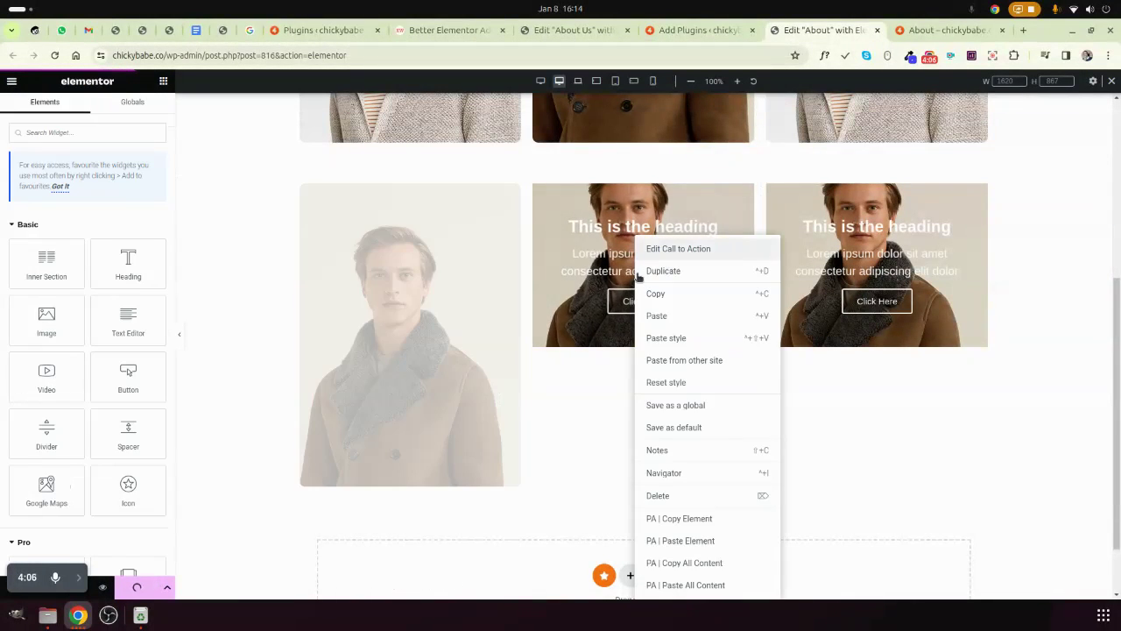
{"action": "left_click", "coordinate": [665, 338]}
{"action": "right_click", "coordinate": [872, 239]}
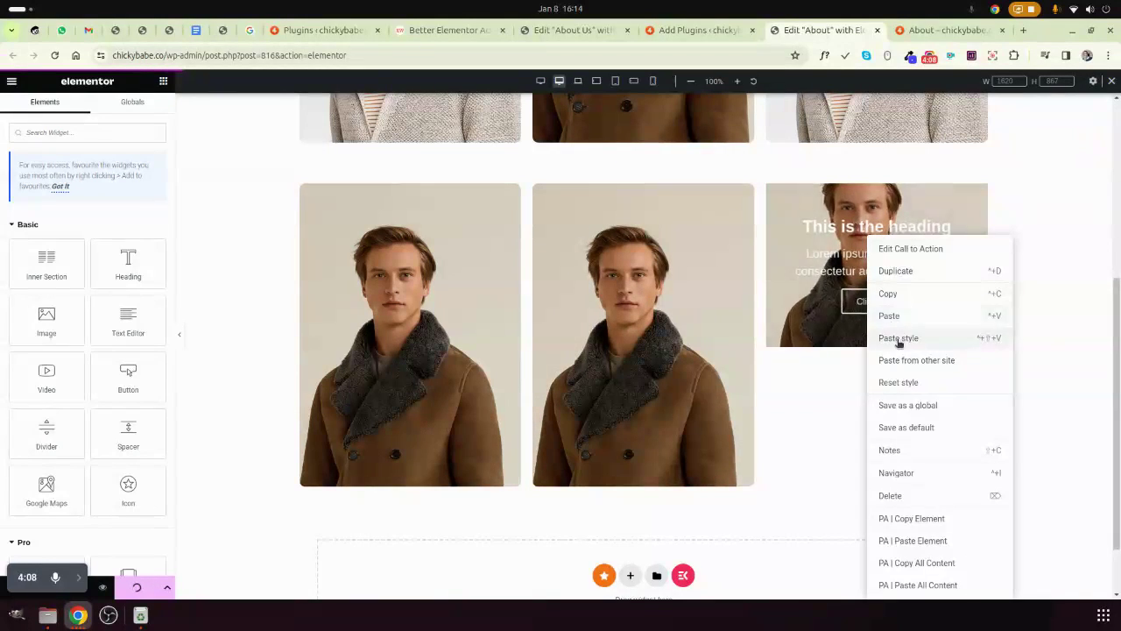
{"action": "left_click", "coordinate": [889, 338]}
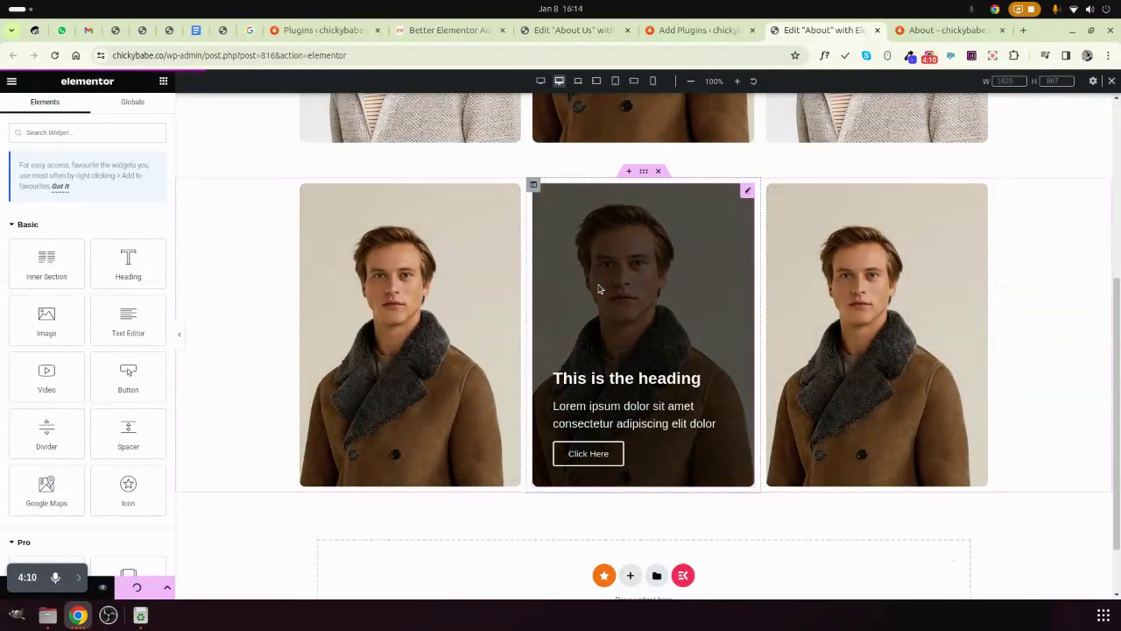
Replace the middle card's image with team-1.jpg from the media library
{"action": "left_click", "coordinate": [643, 333]}
{"action": "left_click", "coordinate": [107, 248]}
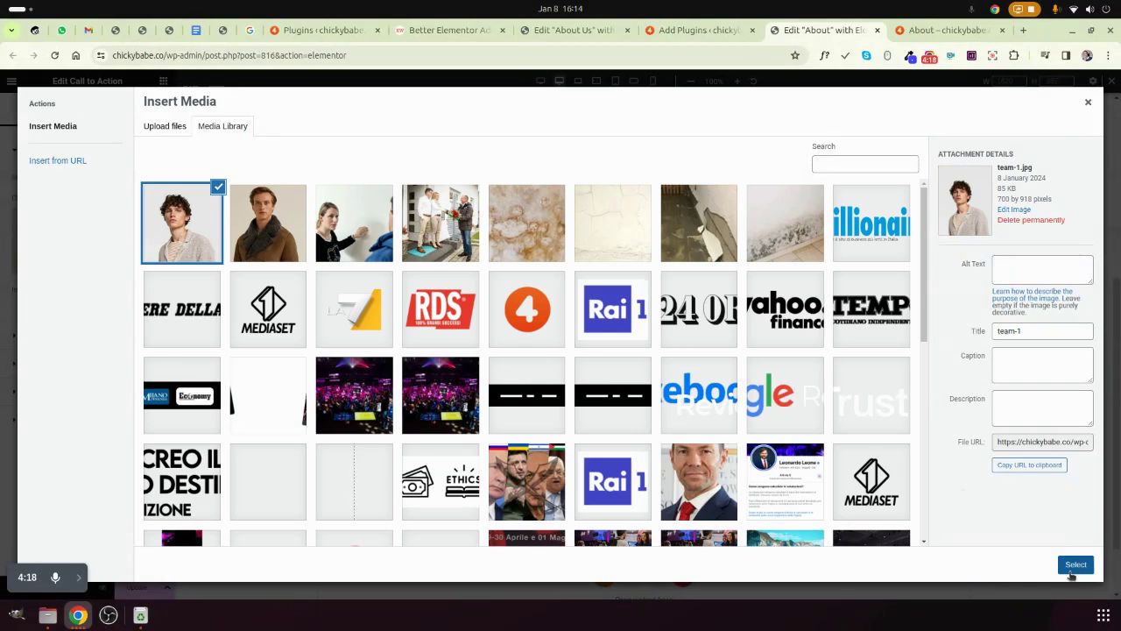
{"action": "left_click", "coordinate": [1074, 567]}
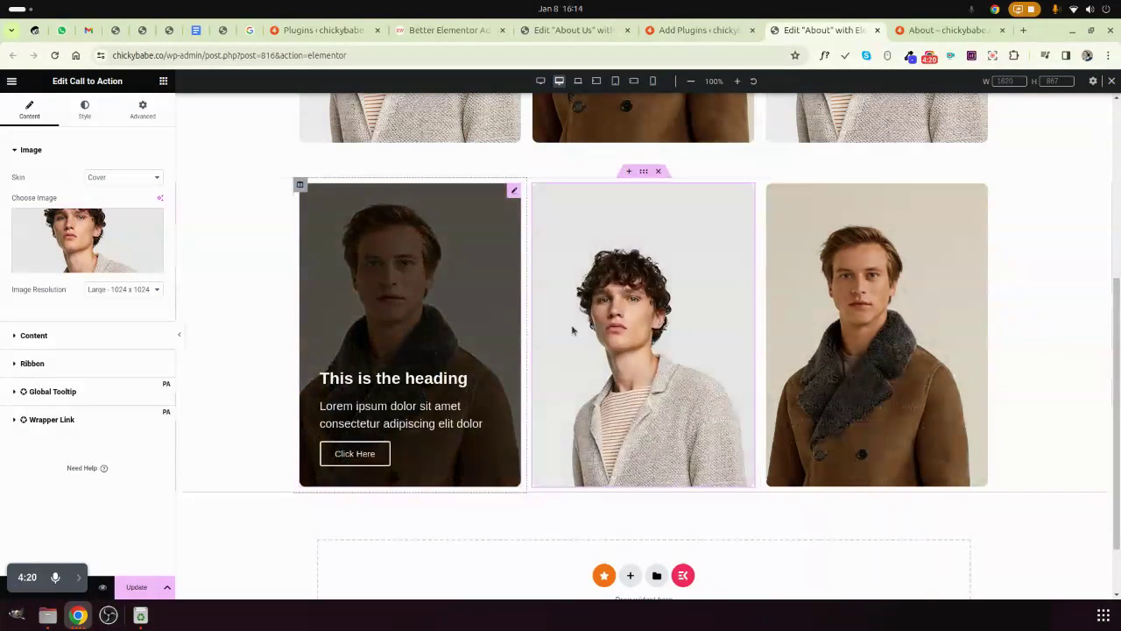
{"action": "scroll", "coordinate": [861, 333], "scroll_direction": "up", "scroll_amount": 3}
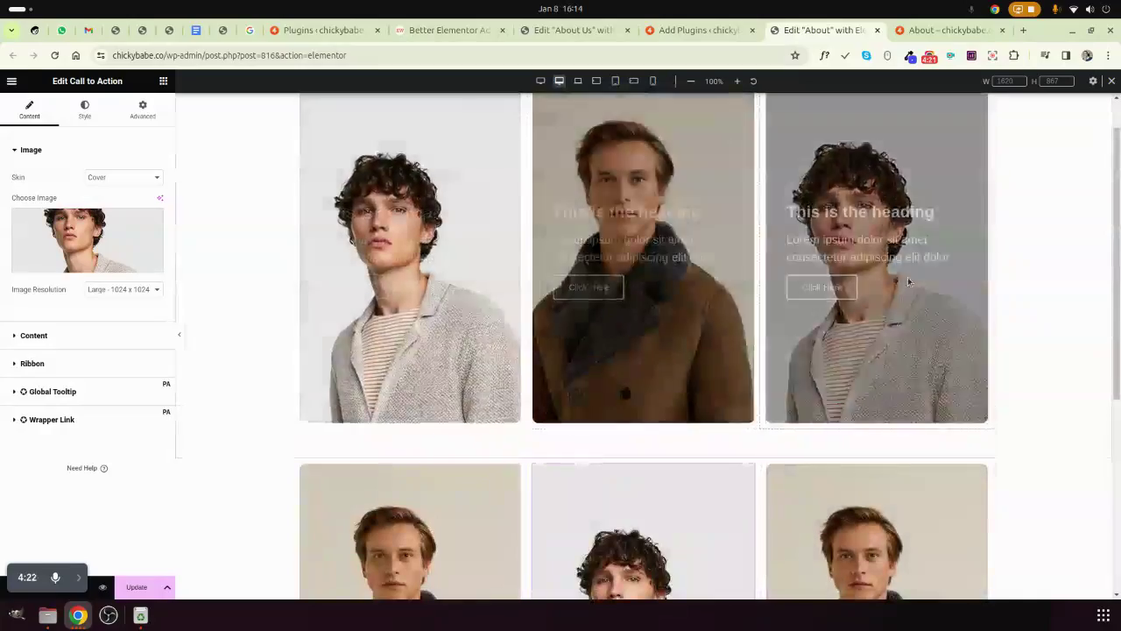
{"action": "scroll", "coordinate": [909, 280], "scroll_direction": "down", "scroll_amount": 3}
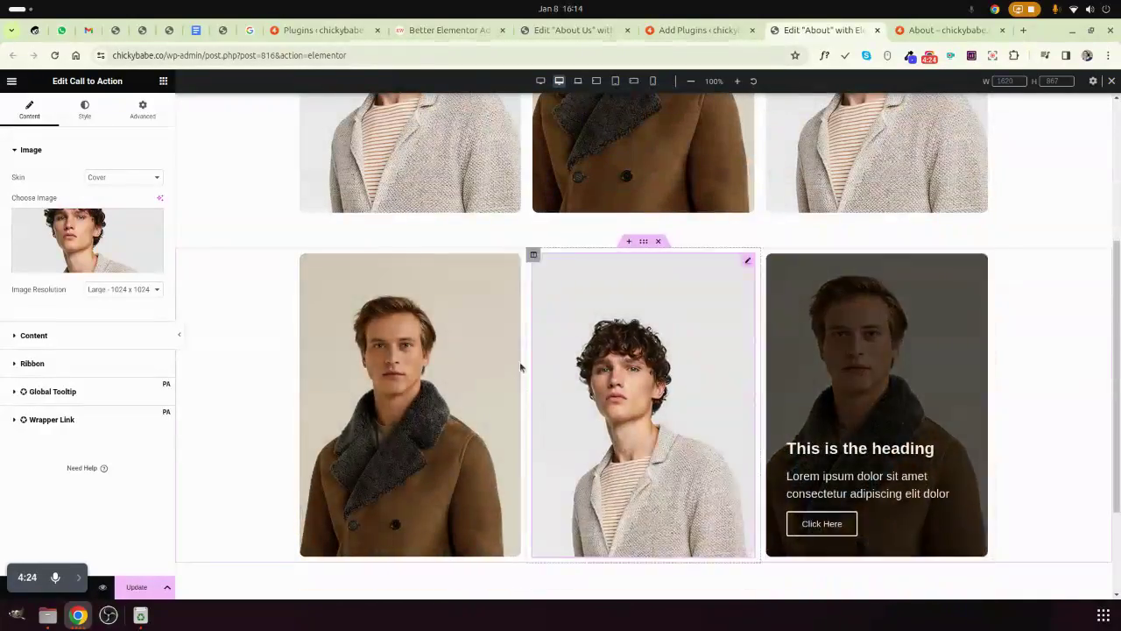
{"action": "scroll", "coordinate": [521, 367], "scroll_direction": "up", "scroll_amount": 3}
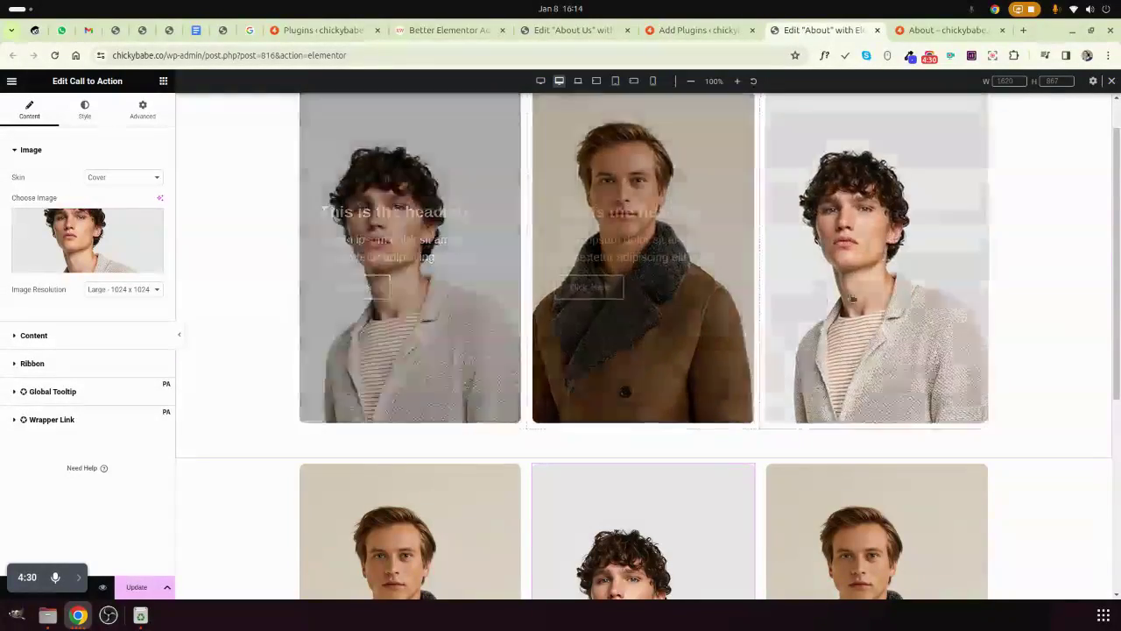
{"action": "mouse_move", "coordinate": [67, 587]}
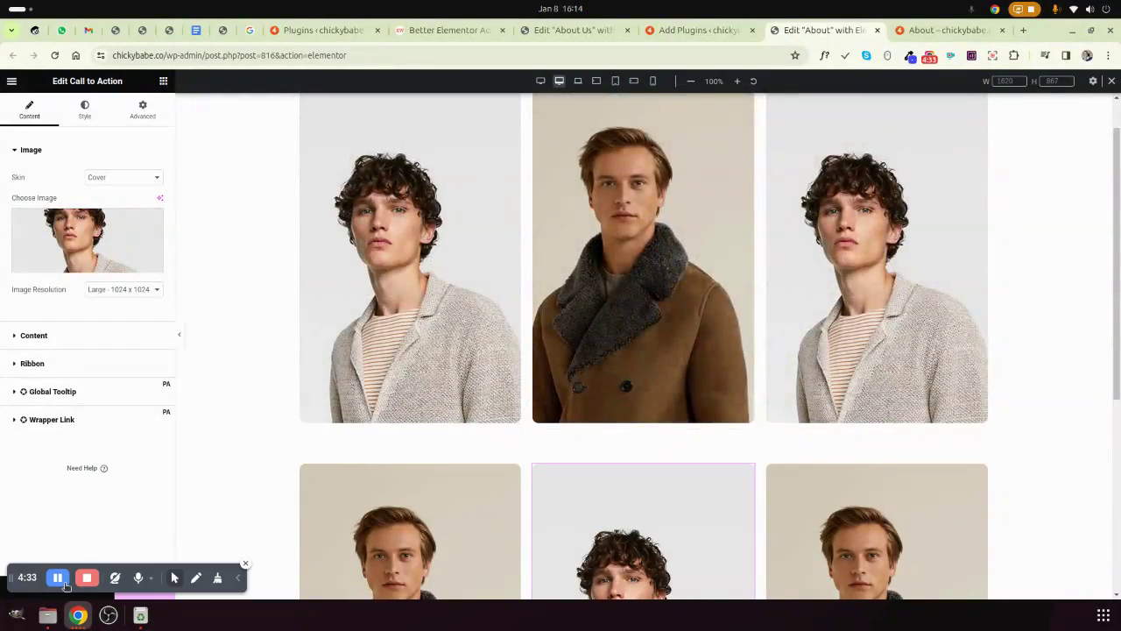